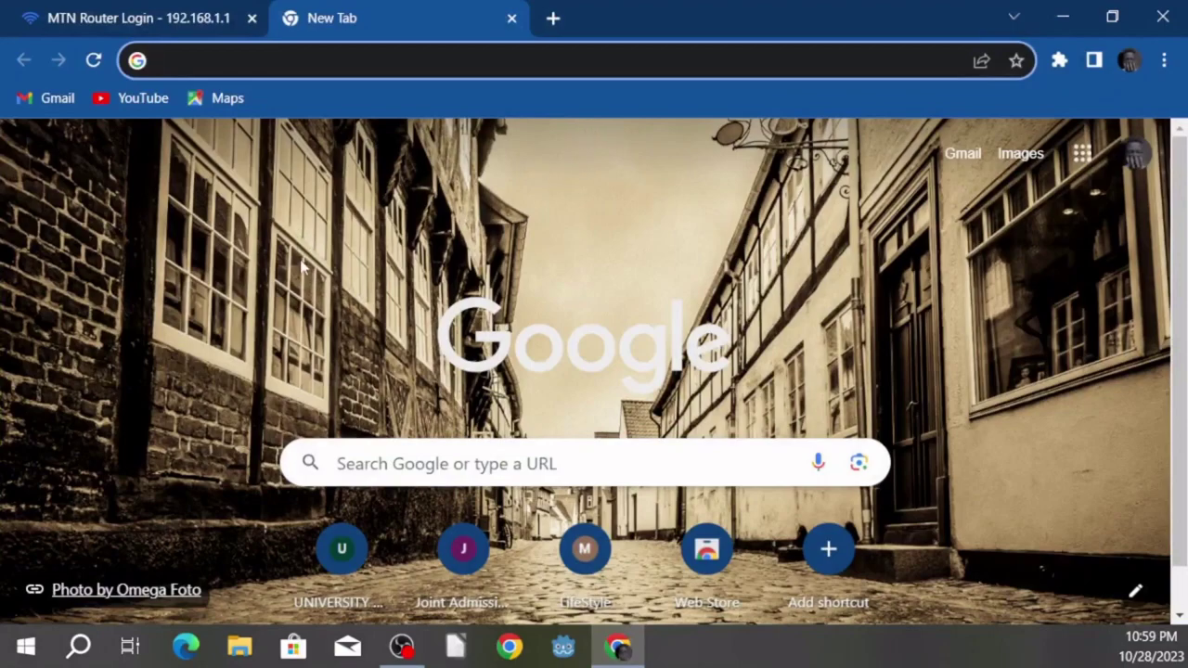
Step: Load the MiFi login page by pasting 192.168.0.1 into the new tab's address bar
right_click(195, 61)
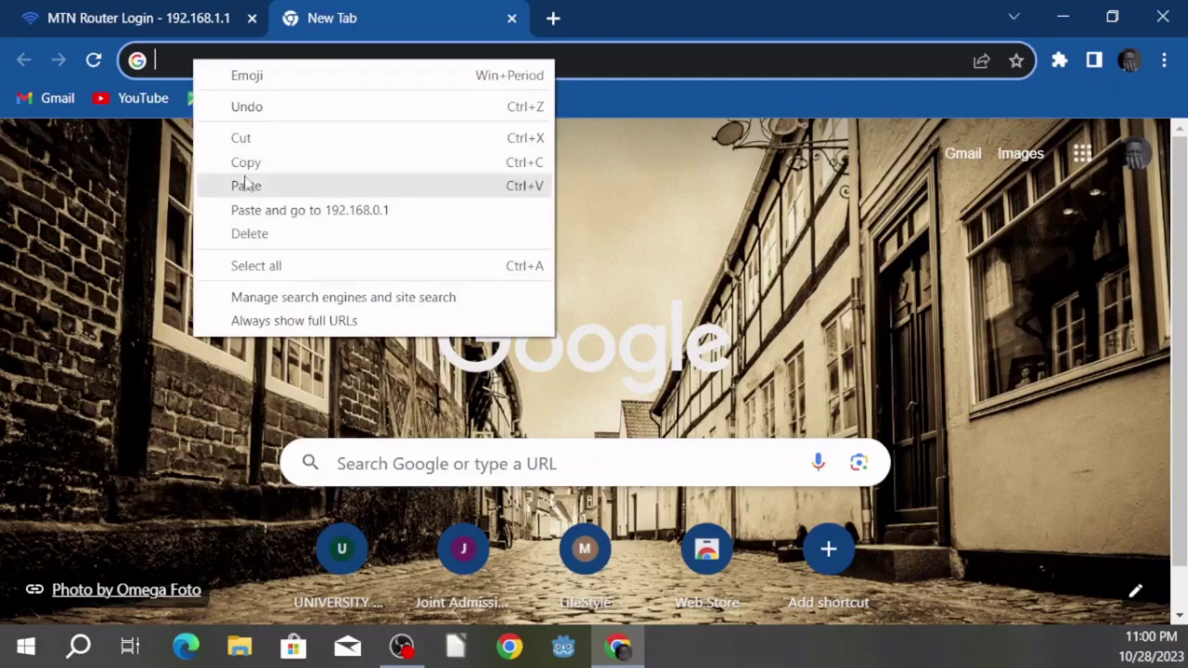
left_click(248, 189)
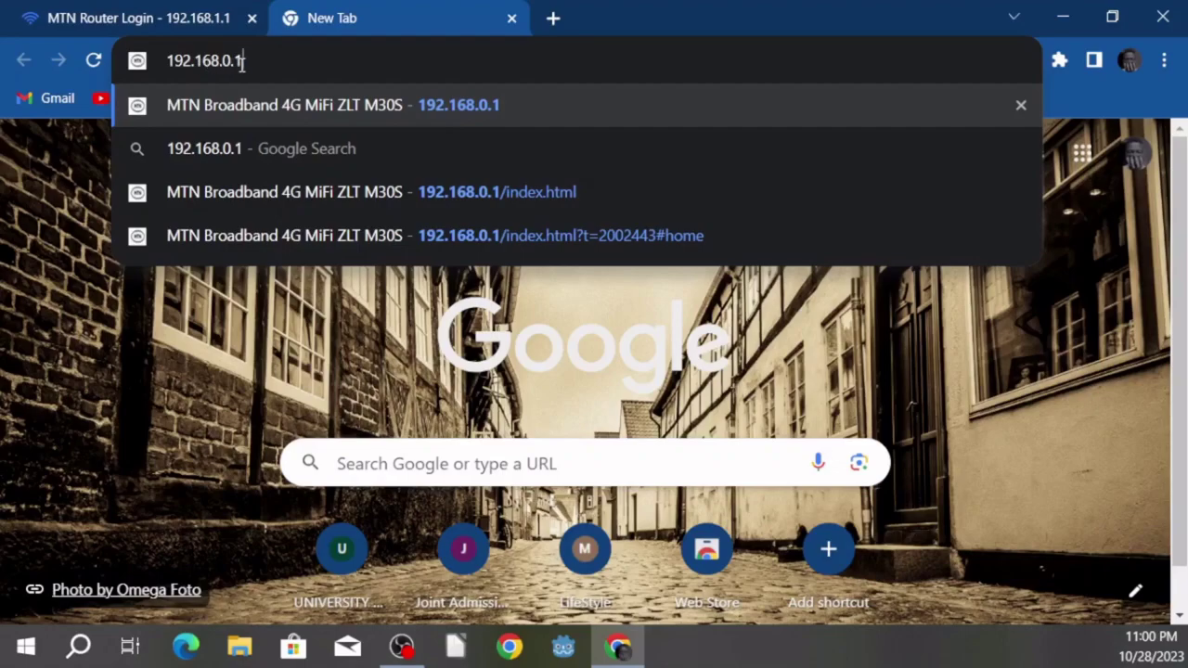
key("Return")
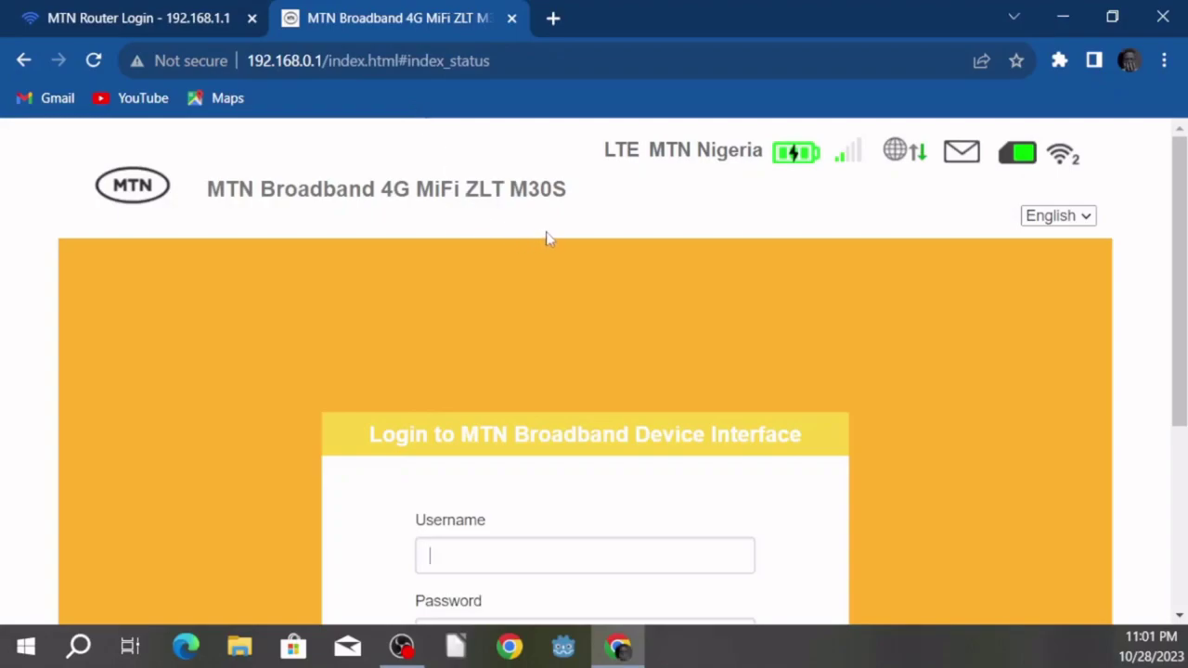
Step: Wait out the unresponsive 192.168.0.1 login page, then switch to the MTN Router Login guide tab
scroll(631, 239, "down", 1)
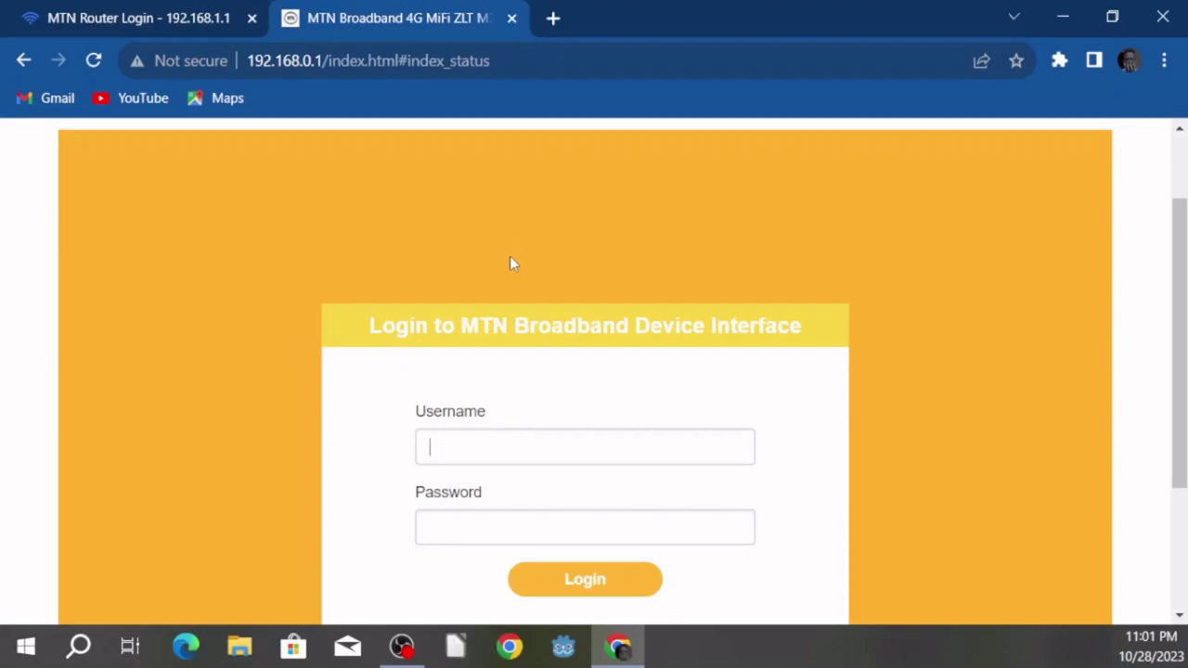
scroll(604, 247, "up", 1)
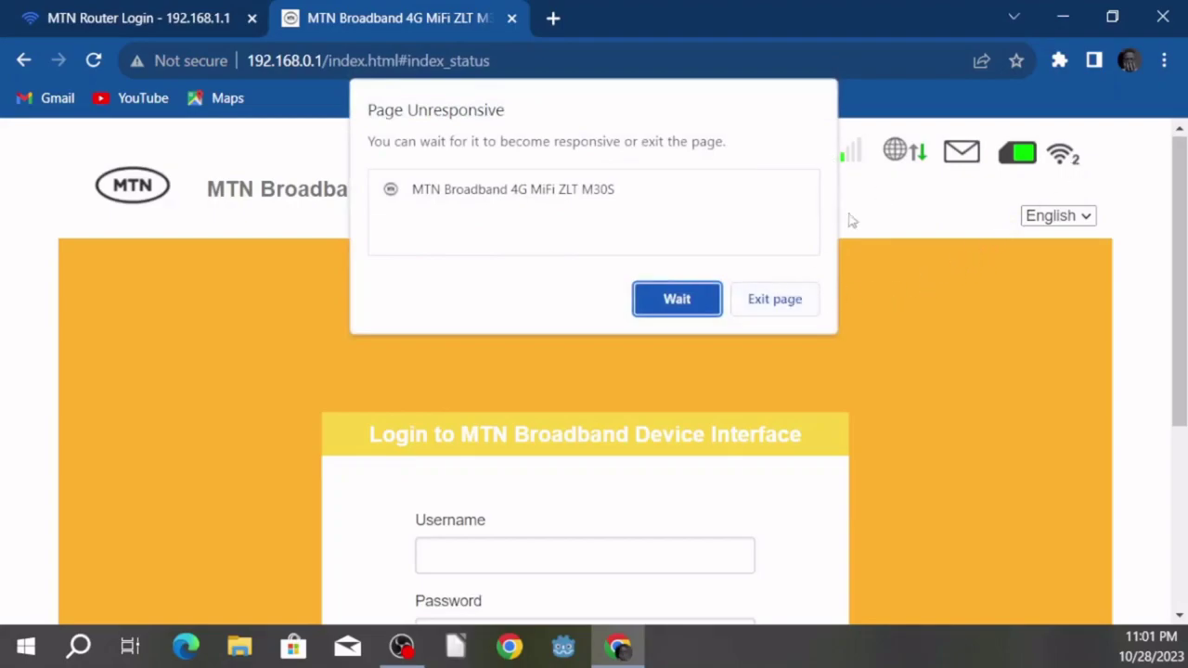
left_click(676, 299)
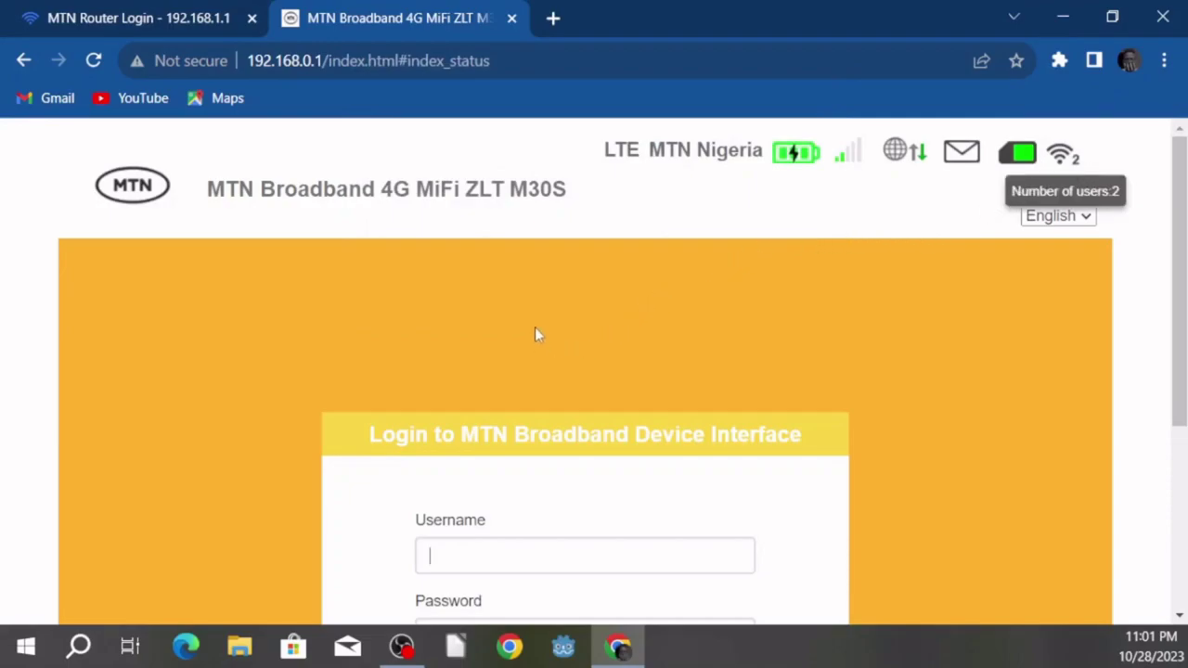
scroll(536, 332, "down", 3)
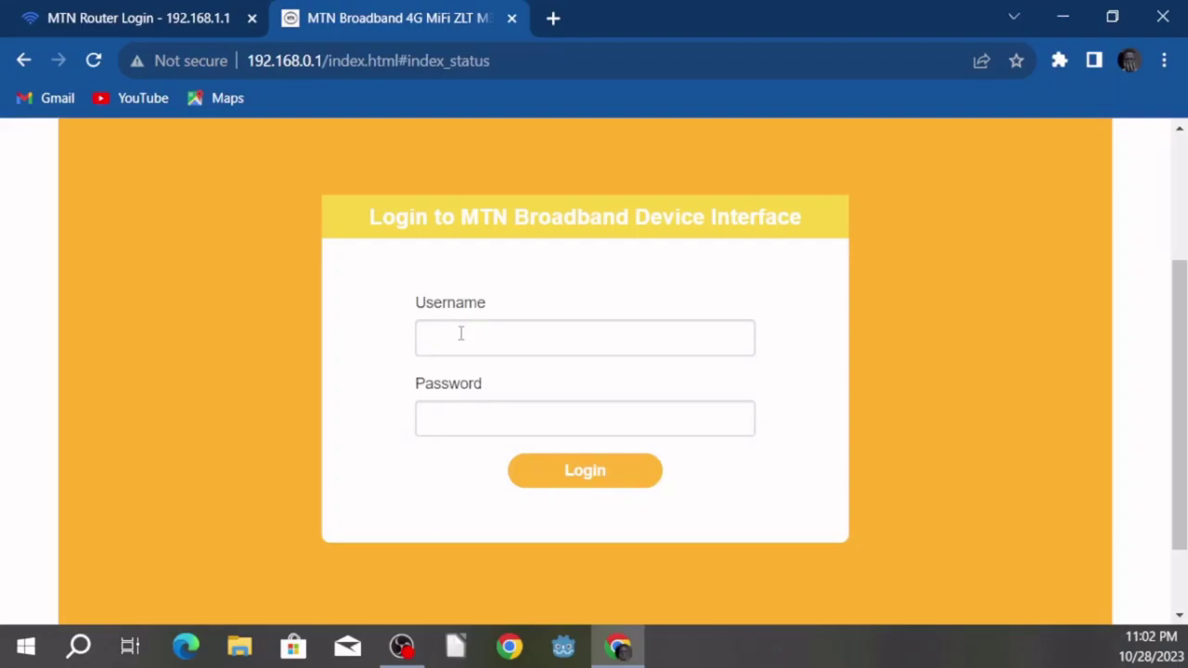
left_click(142, 20)
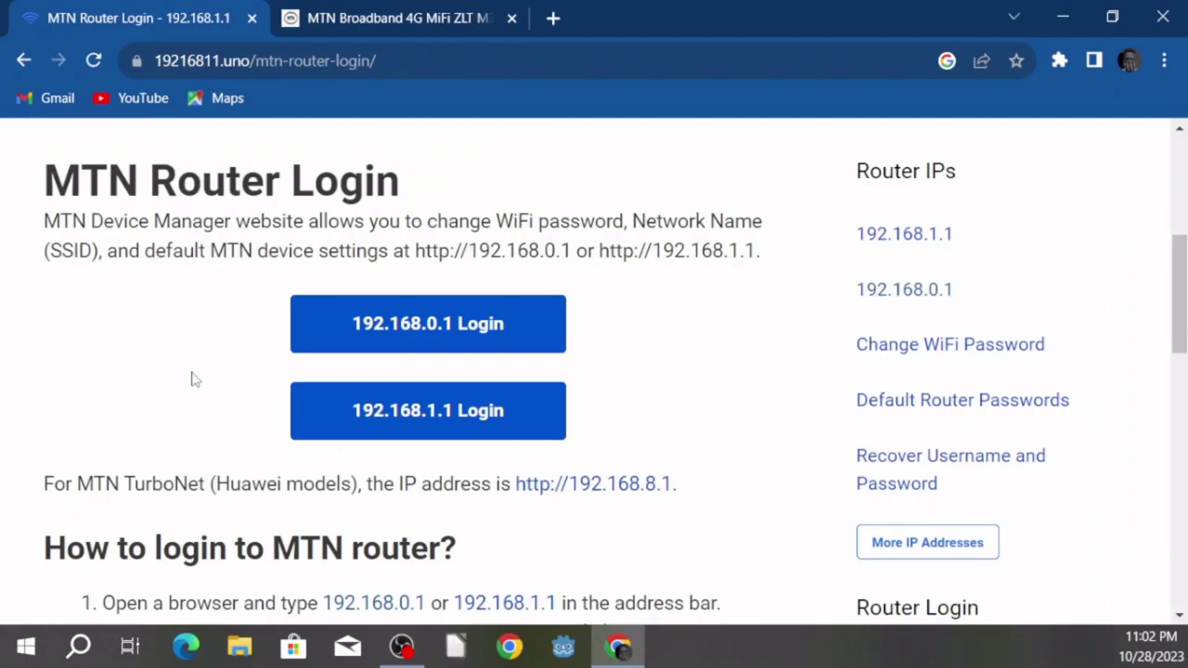
Step: Read the default MTN router credentials in the 19216811.uno guide, then return to the MiFi tab
scroll(195, 394, "down", 2)
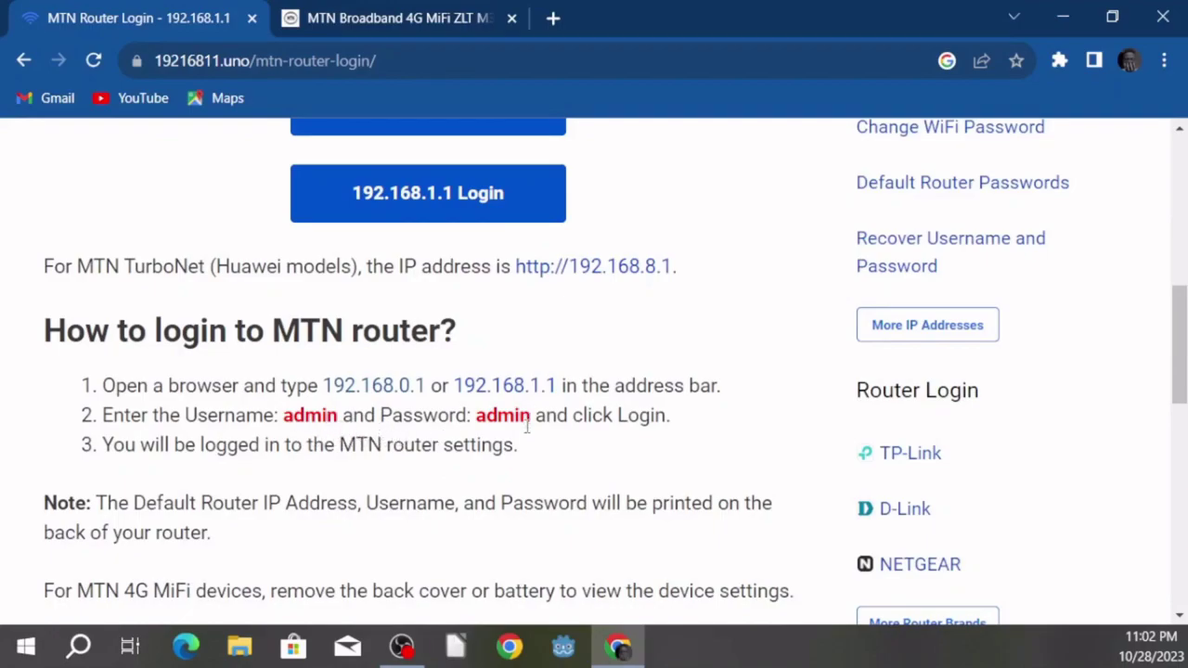
left_click(381, 26)
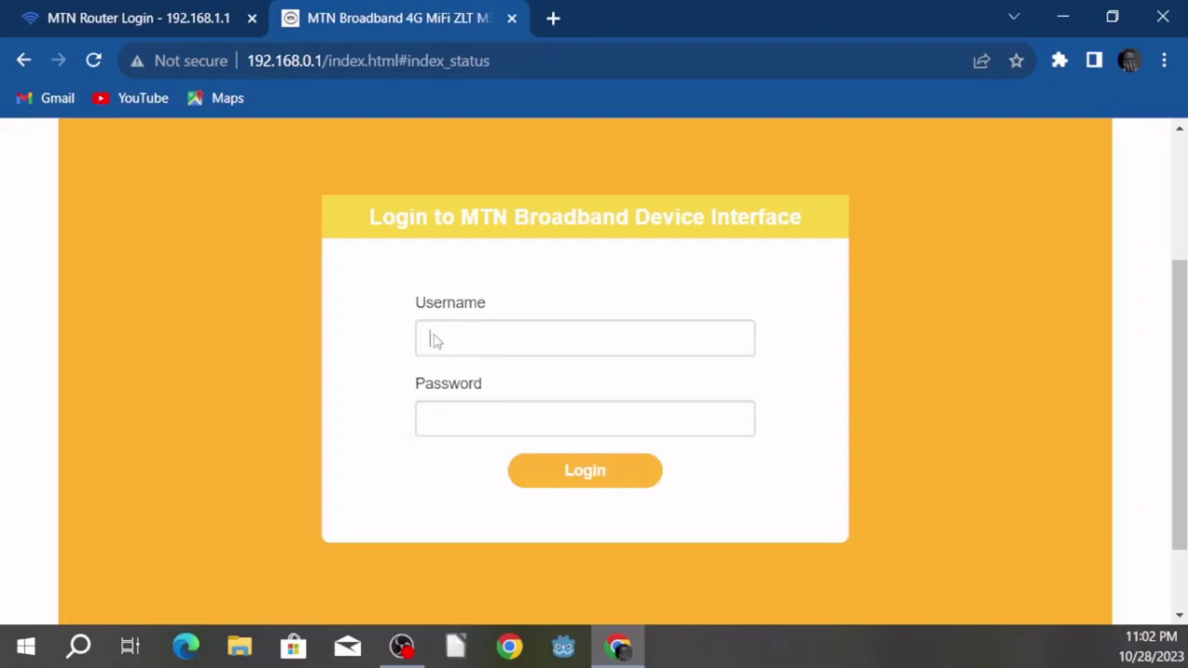
Step: Log in with the default username and password, decline saving it, and dismiss the breach warning
left_click(434, 415)
left_click(577, 471)
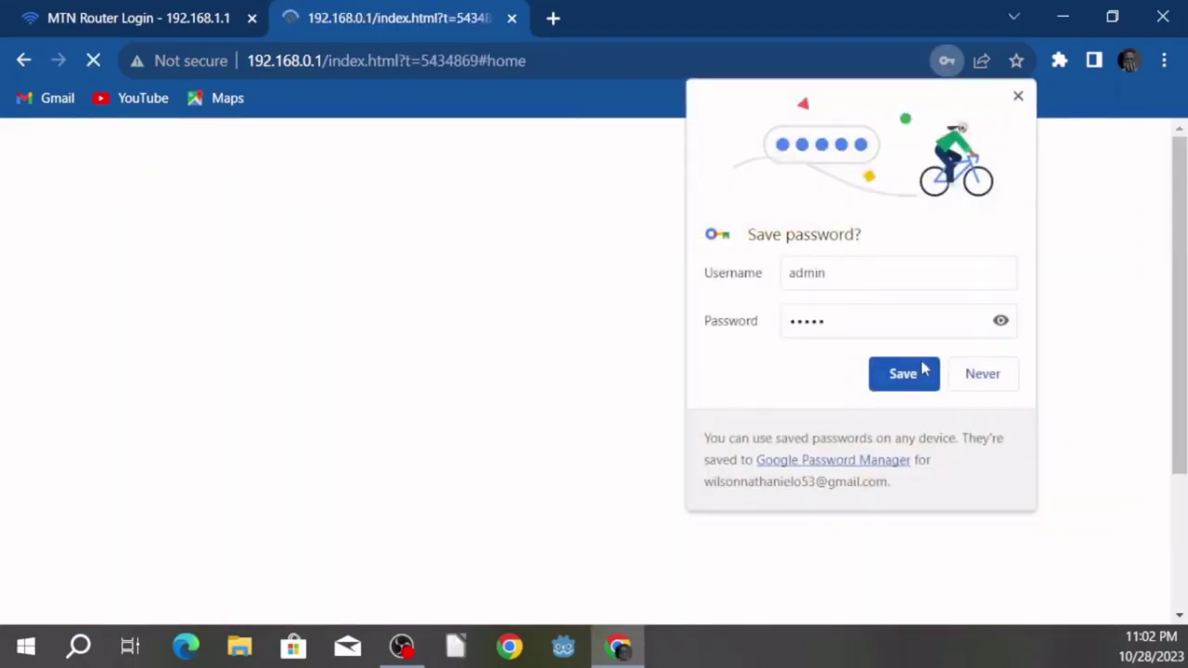
left_click(979, 374)
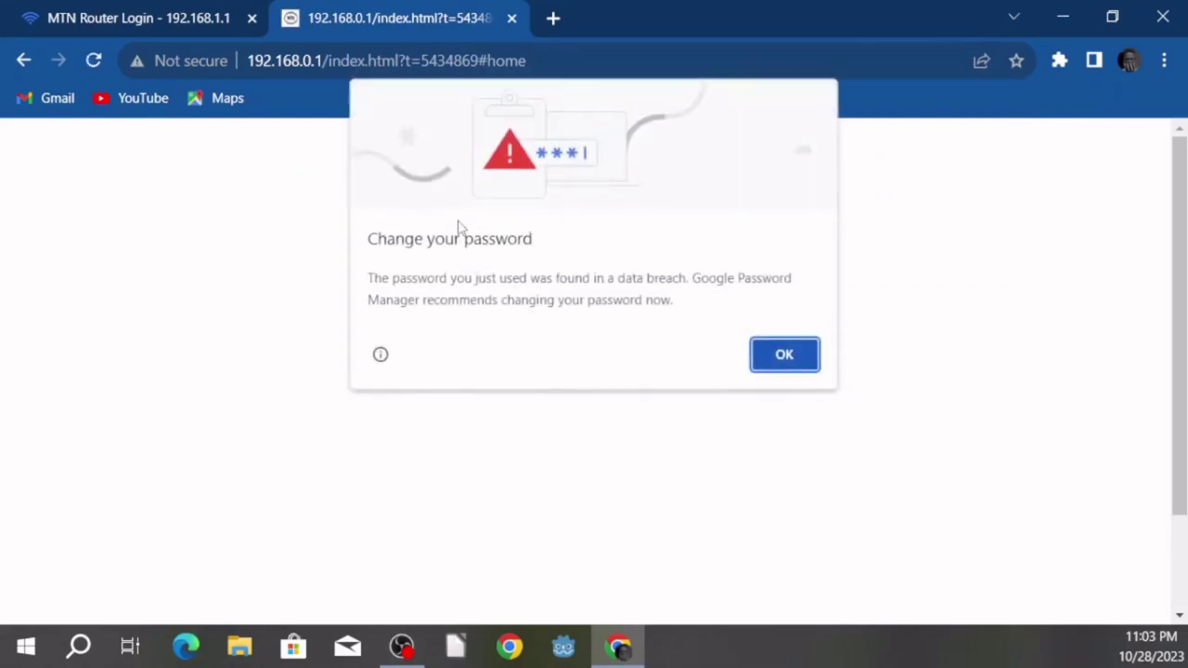
left_click(784, 355)
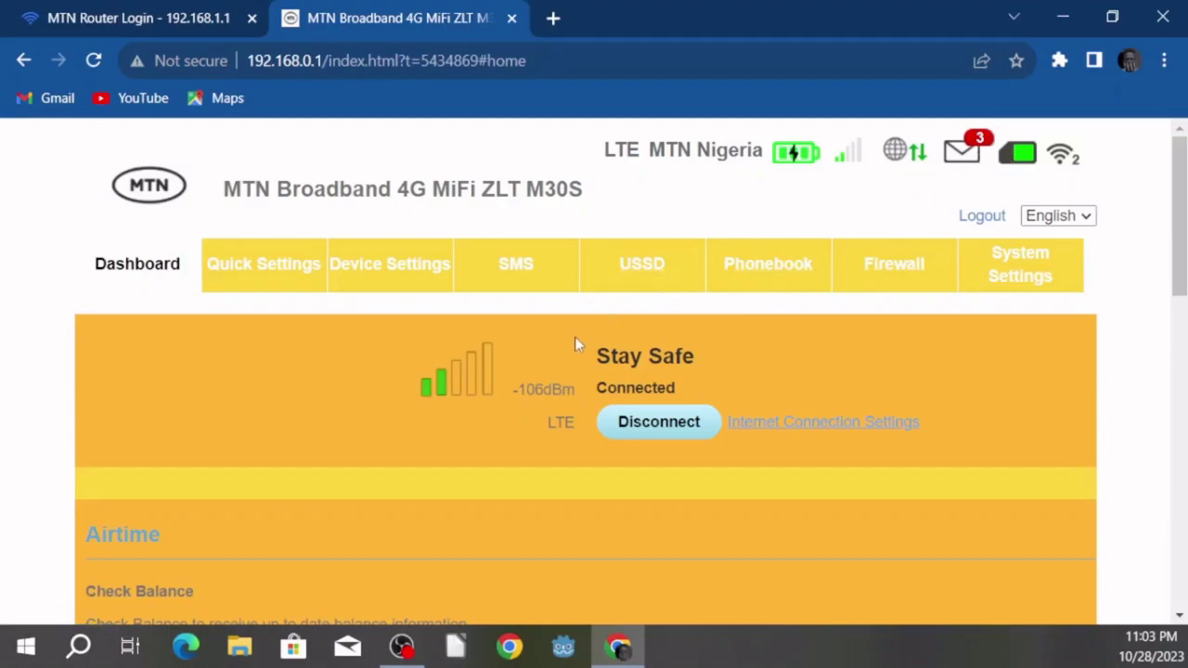
Step: Scroll the dashboard down to the My WiFi section showing network name Lifetime
scroll(562, 363, "down", 1)
scroll(562, 366, "up", 1)
scroll(562, 362, "down", 3)
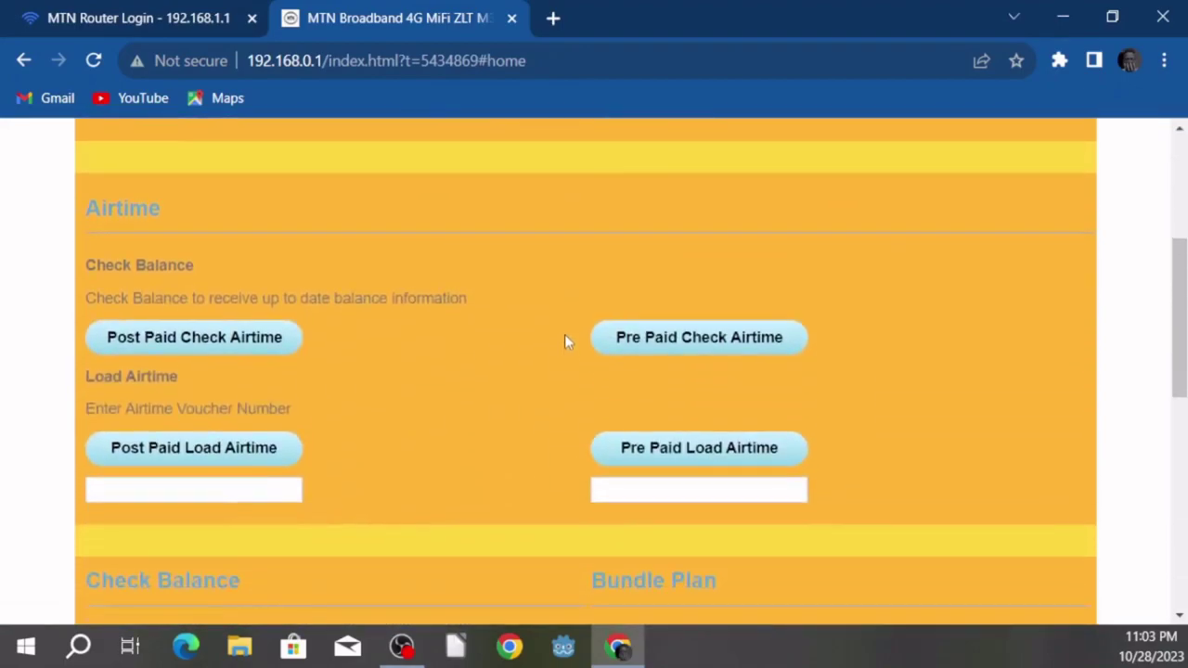
scroll(564, 334, "up", 1)
scroll(563, 320, "down", 4)
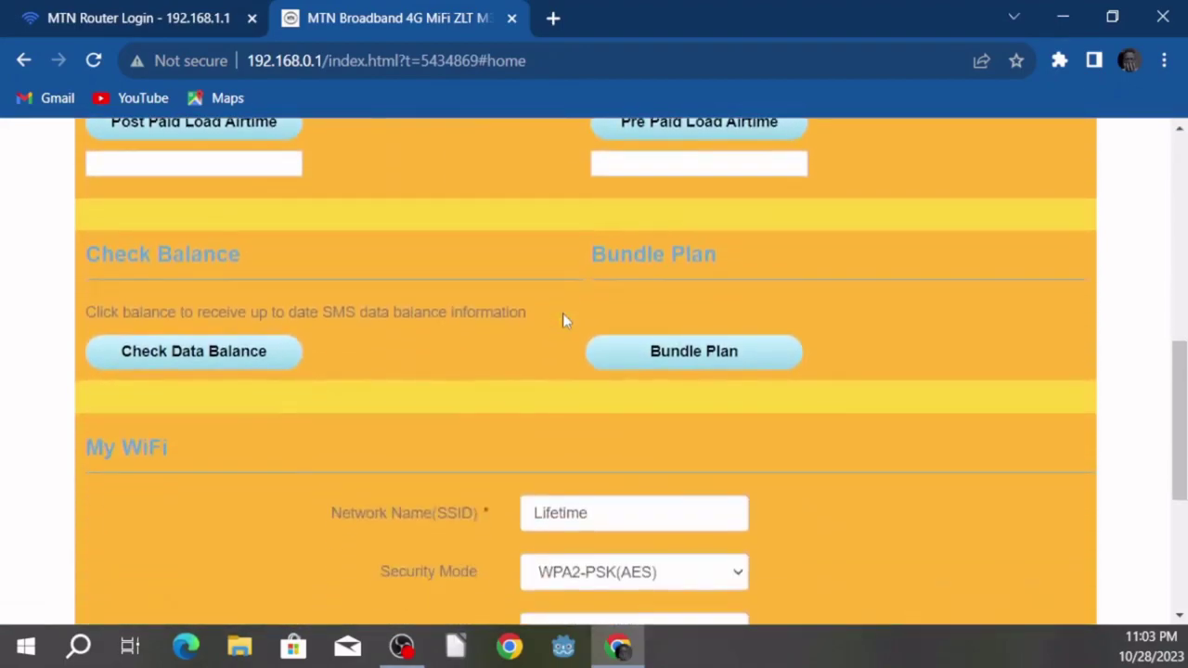
scroll(558, 318, "down", 3)
scroll(436, 281, "up", 2)
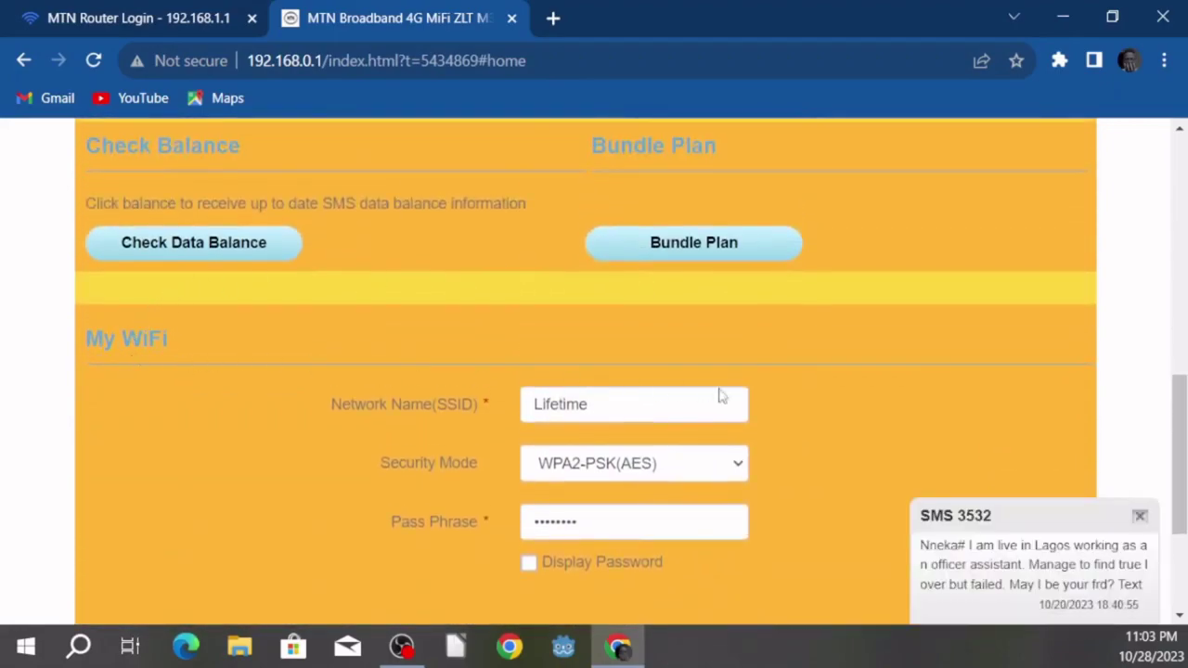
scroll(720, 394, "down", 1)
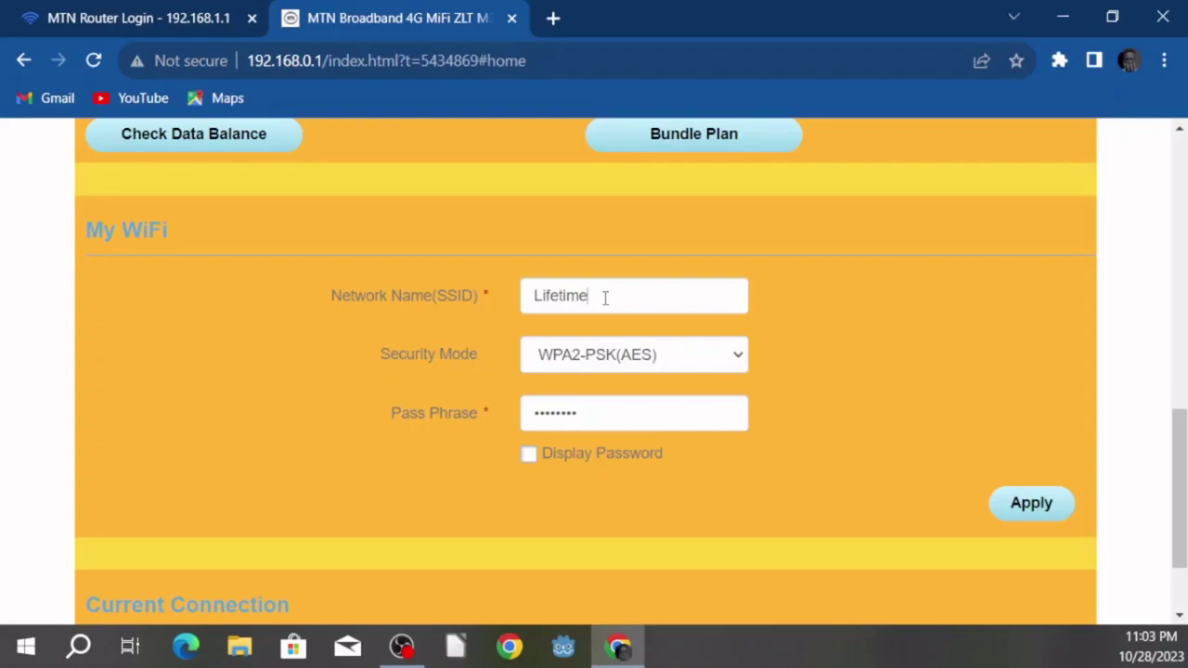
Step: Rename the Wi-Fi network from Lifetime to Subscribe, replace the pass phrase, and apply
key("BackSpace")
key("BackSpace")
key("BackSpace")
key("BackSpace")
key("BackSpace")
key("BackSpace")
key("BackSpace")
key("BackSpace")
type("S")
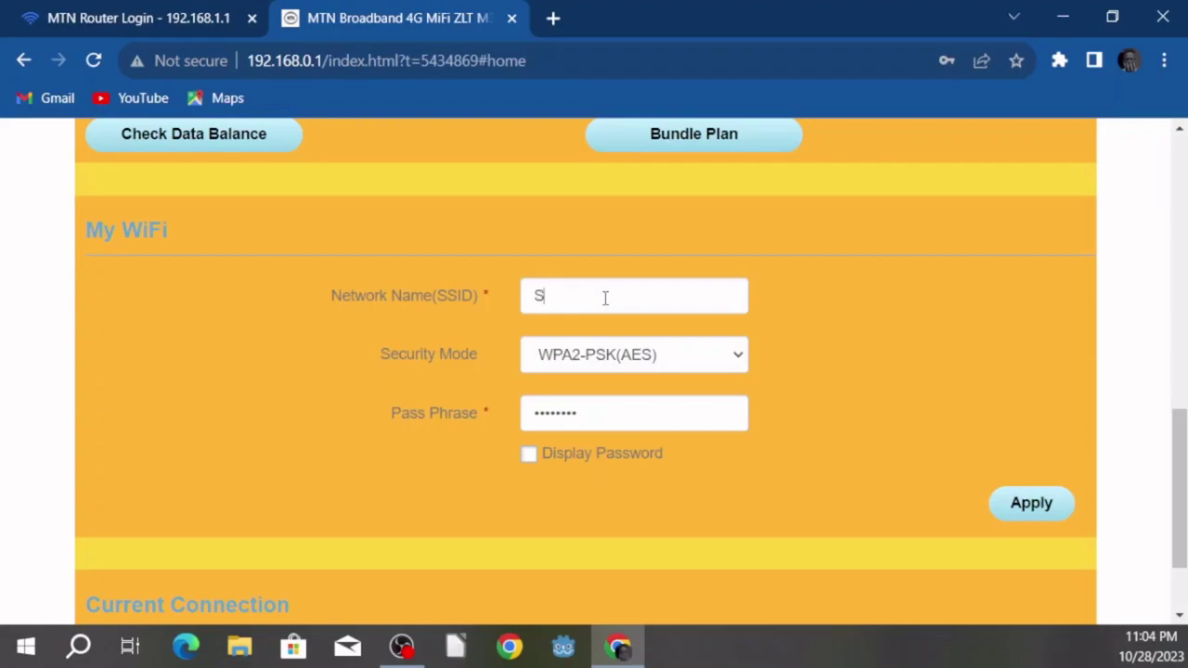
type("ubscribe")
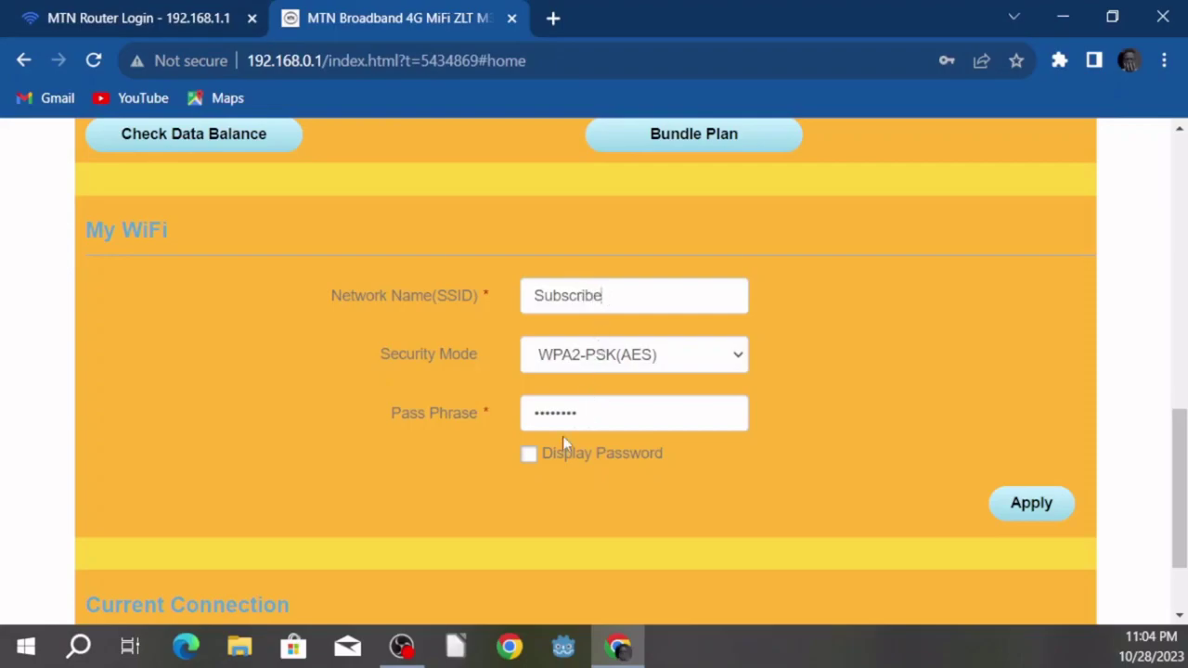
left_click_drag(582, 419, 516, 419)
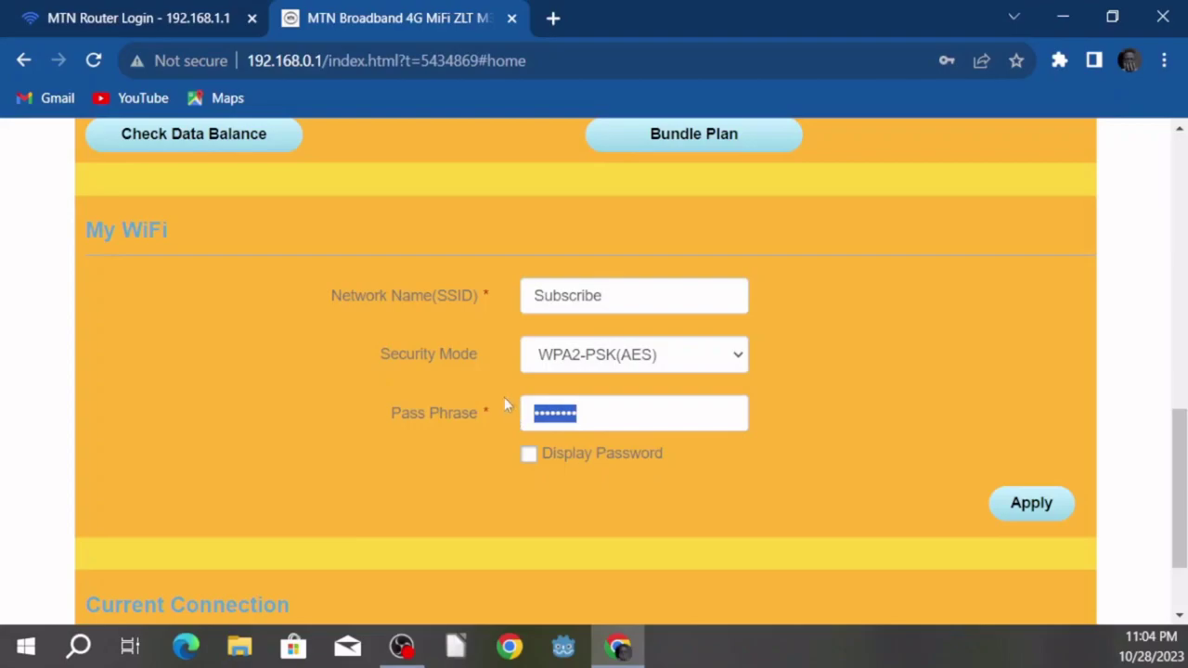
key("BackSpace")
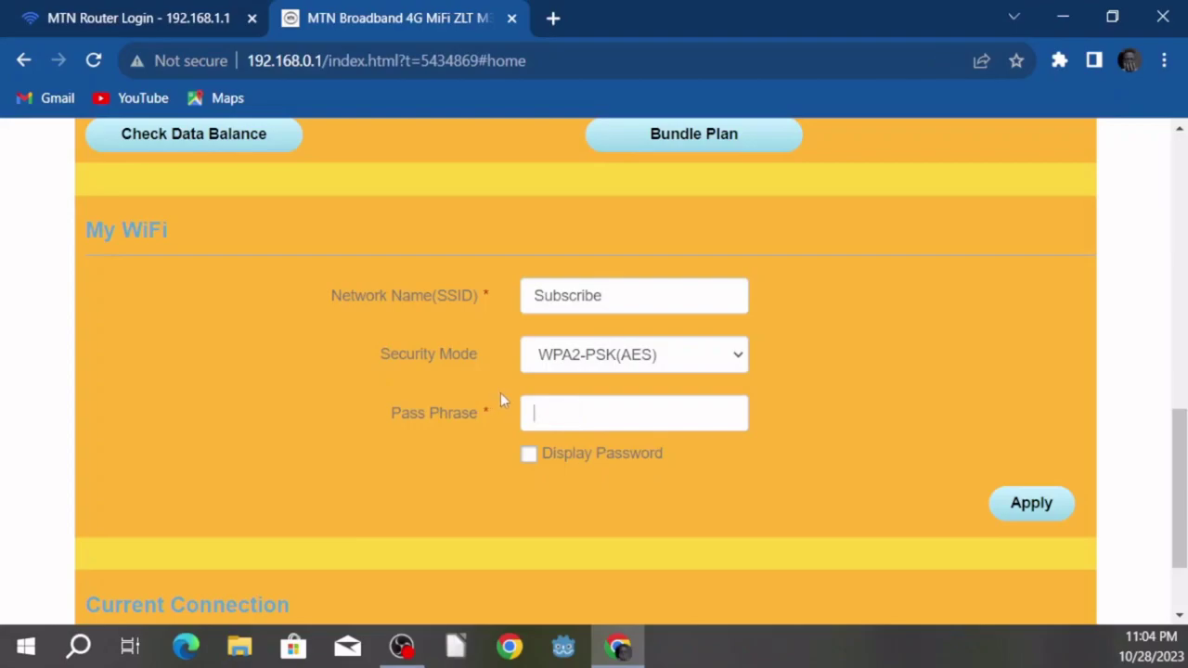
left_click(529, 456)
left_click(529, 456)
left_click(1021, 511)
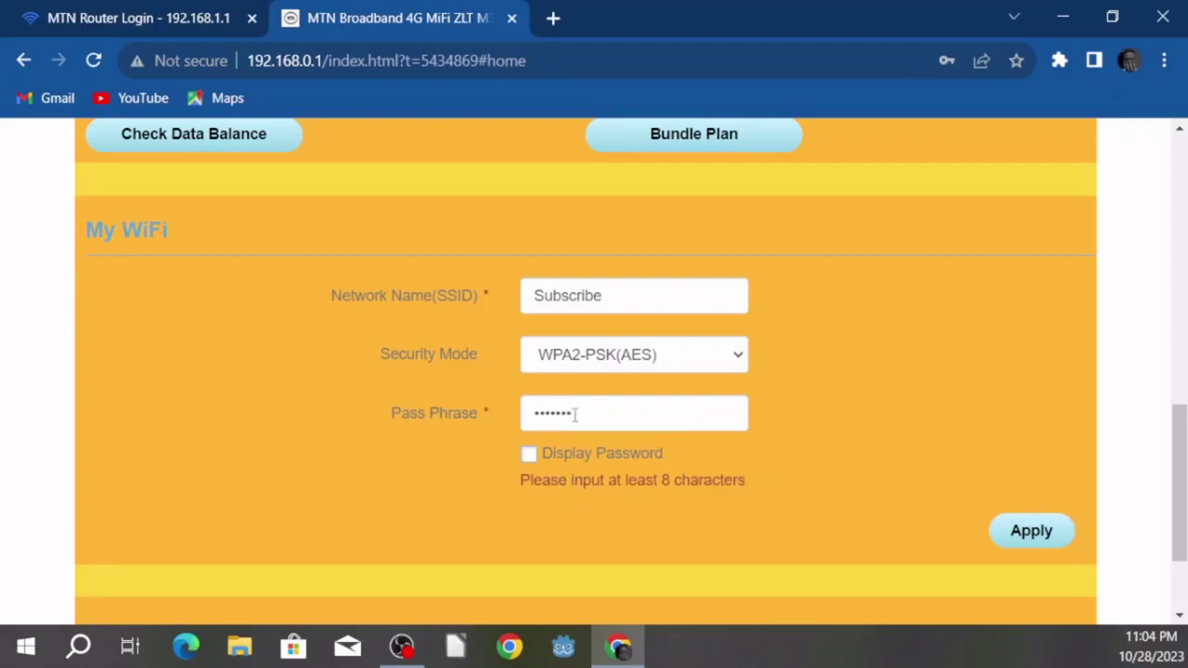
Step: Reveal the pass phrase, add one more character to meet the minimum, and apply again
left_click(528, 454)
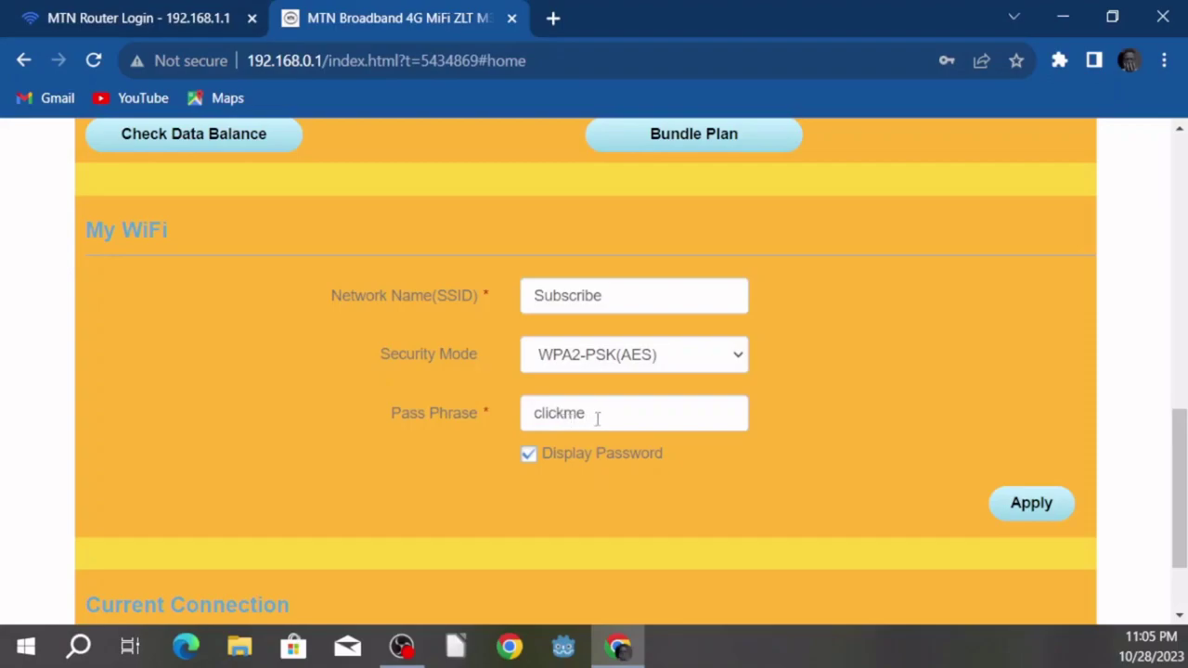
left_click(596, 416)
left_click(1057, 498)
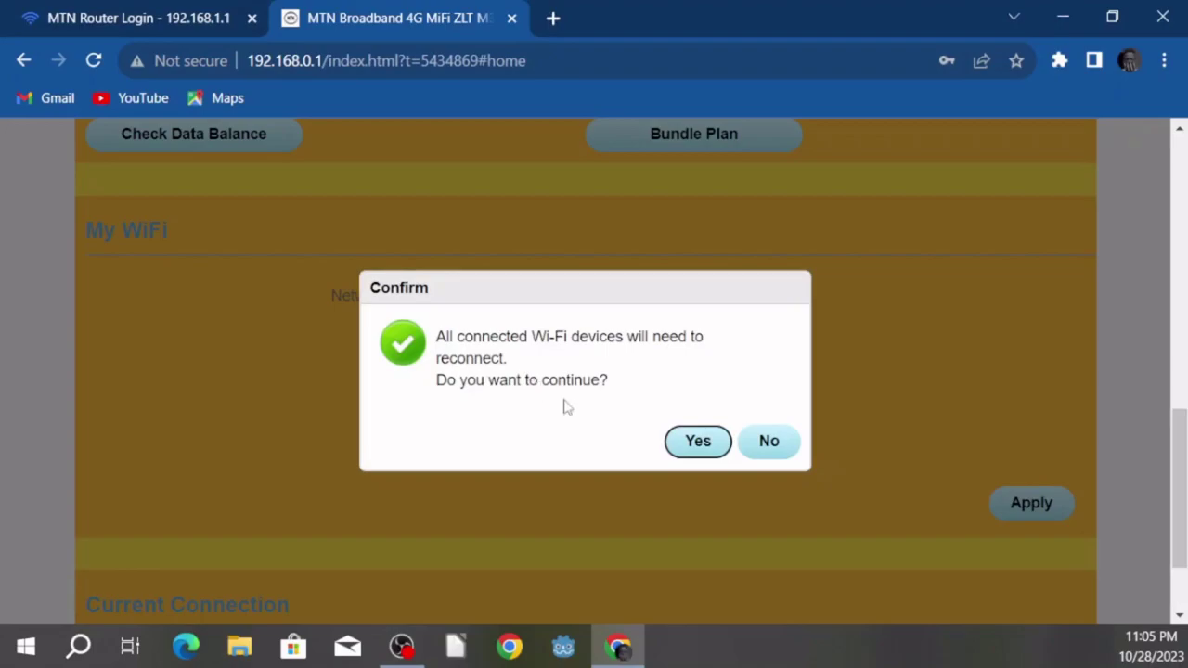
Step: Confirm applying the Wi-Fi changes, then switch to the OBS Studio window
left_click(696, 444)
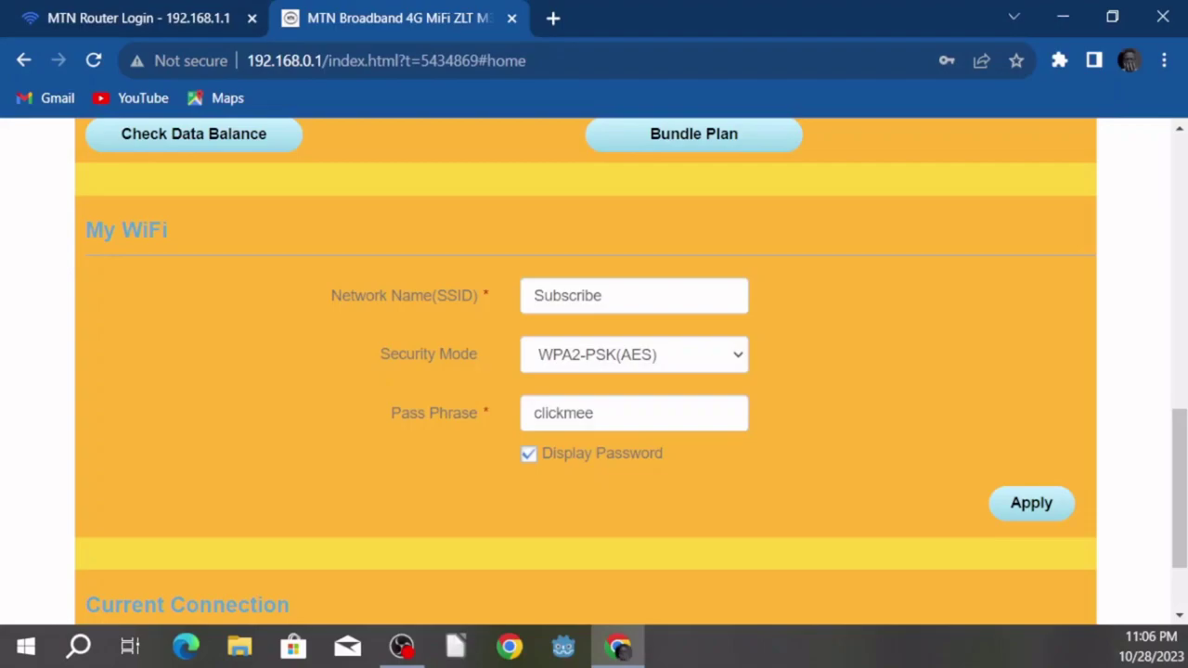
key("alt+Tab")
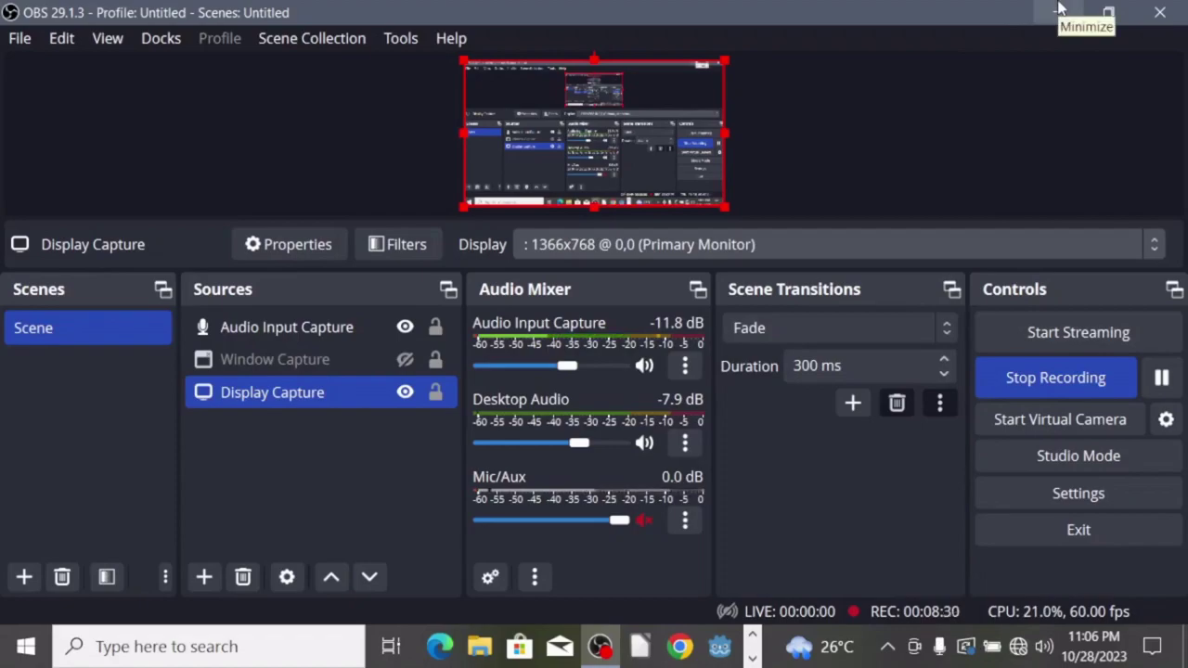
Step: Minimize OBS, cycle Wi-Fi off and on in the network flyout, and start connecting to Subscribe
left_click(1061, 9)
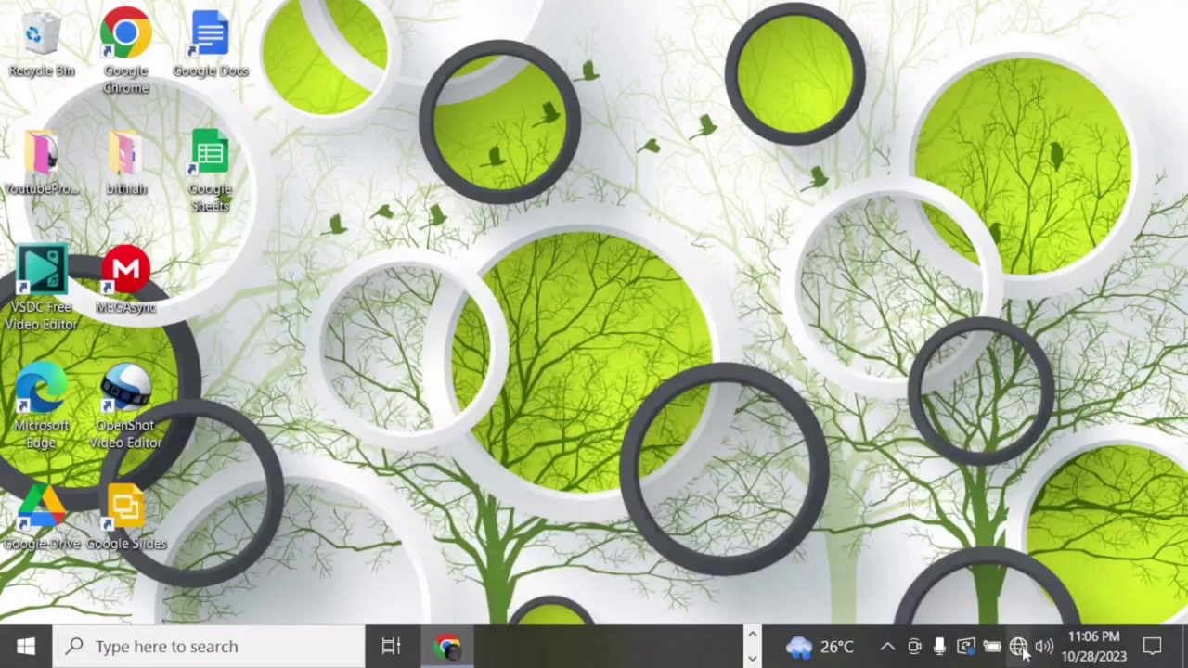
left_click(1021, 649)
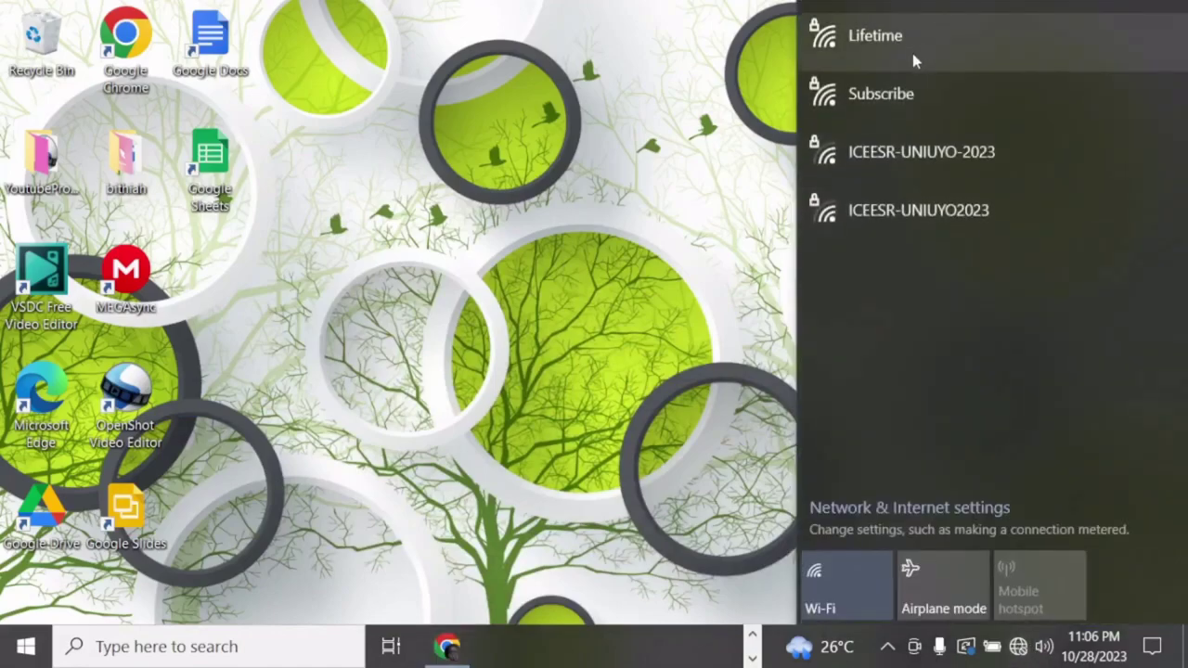
left_click(844, 571)
left_click(843, 573)
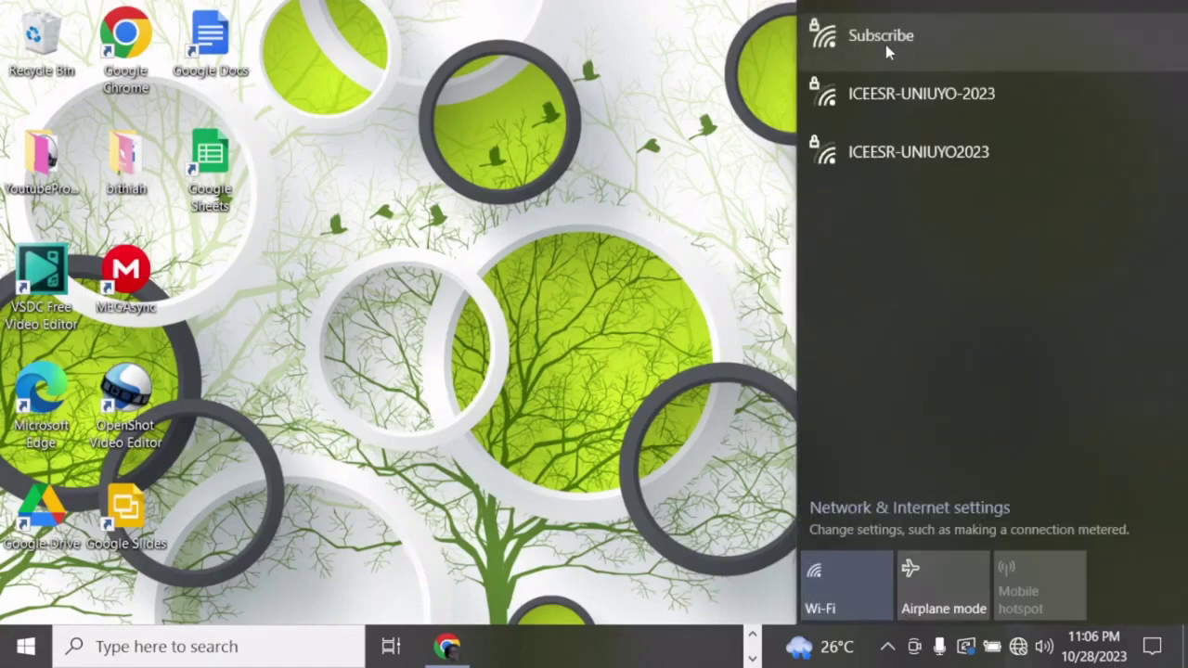
left_click(932, 40)
left_click(1078, 146)
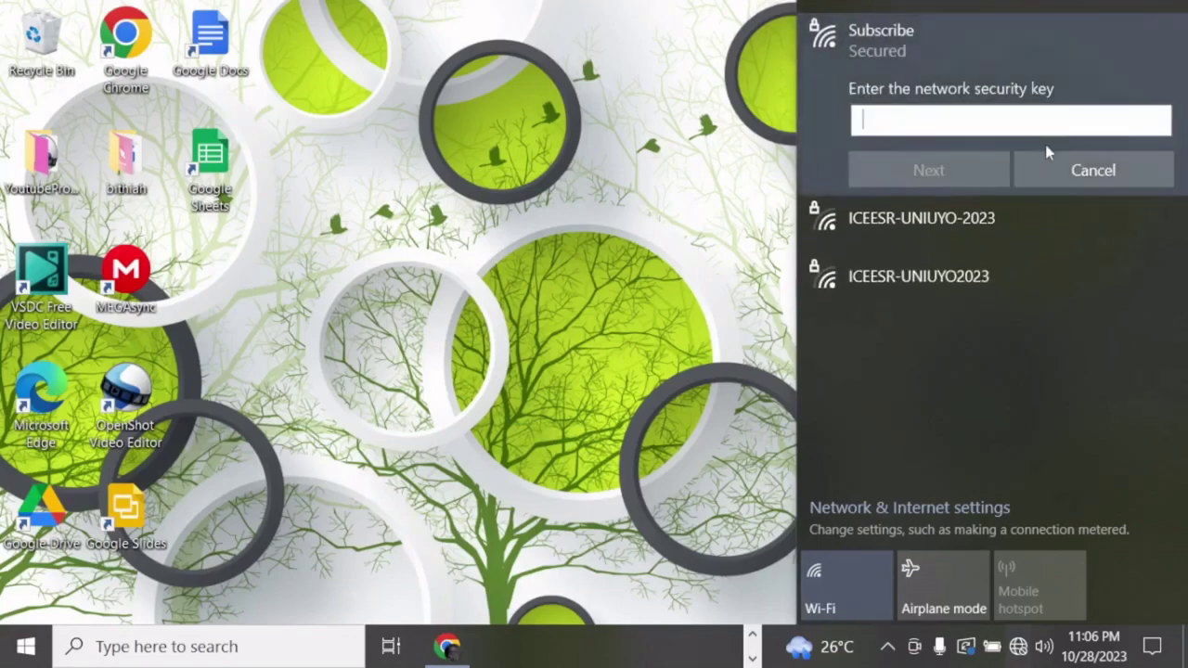
Step: Restart the Subscribe connection with Connect automatically turned off
left_click(1106, 172)
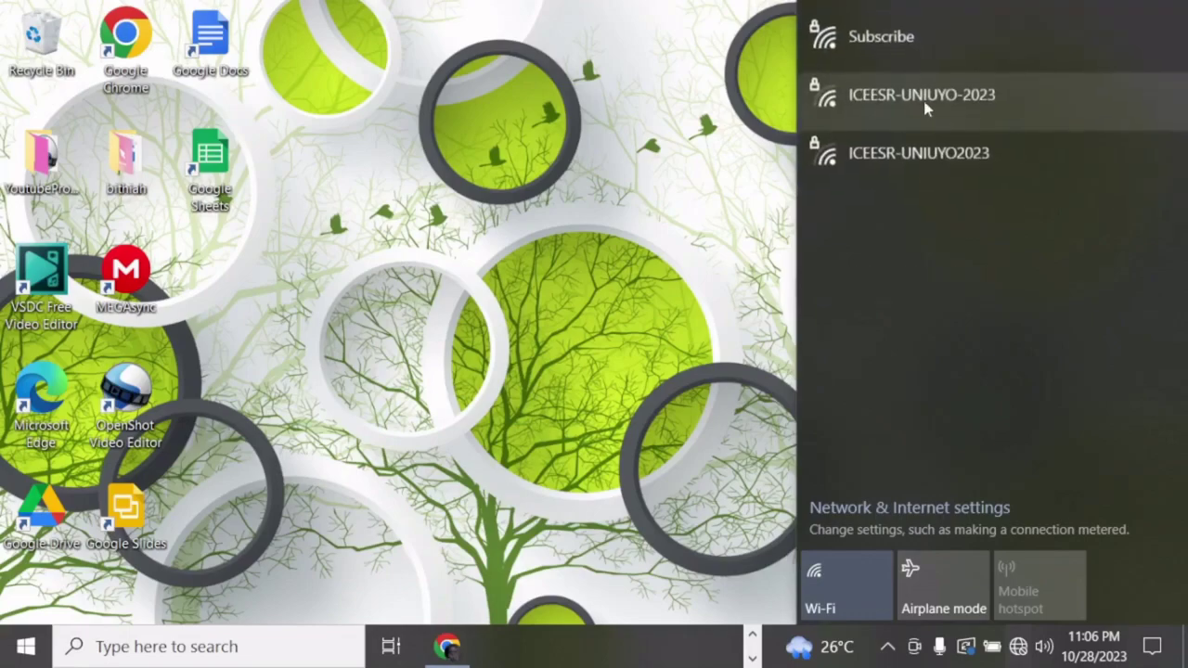
left_click(848, 40)
left_click(859, 89)
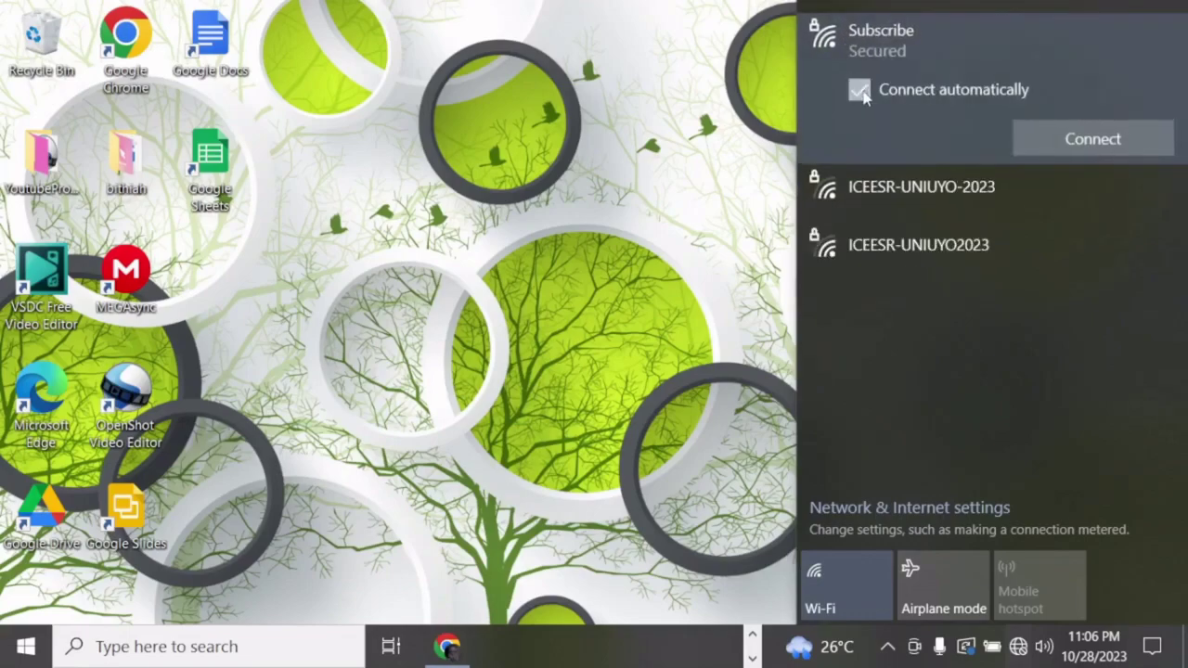
left_click(1067, 147)
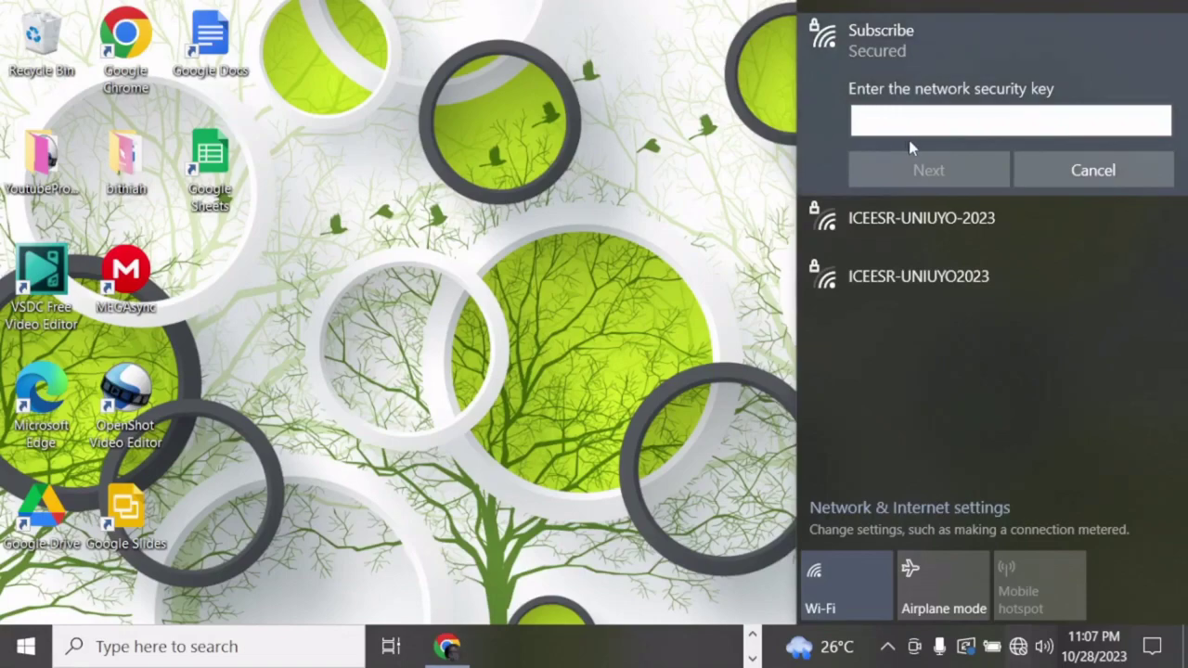
Step: Enter the new security key, make the PC discoverable, and close the network flyout
type("••")
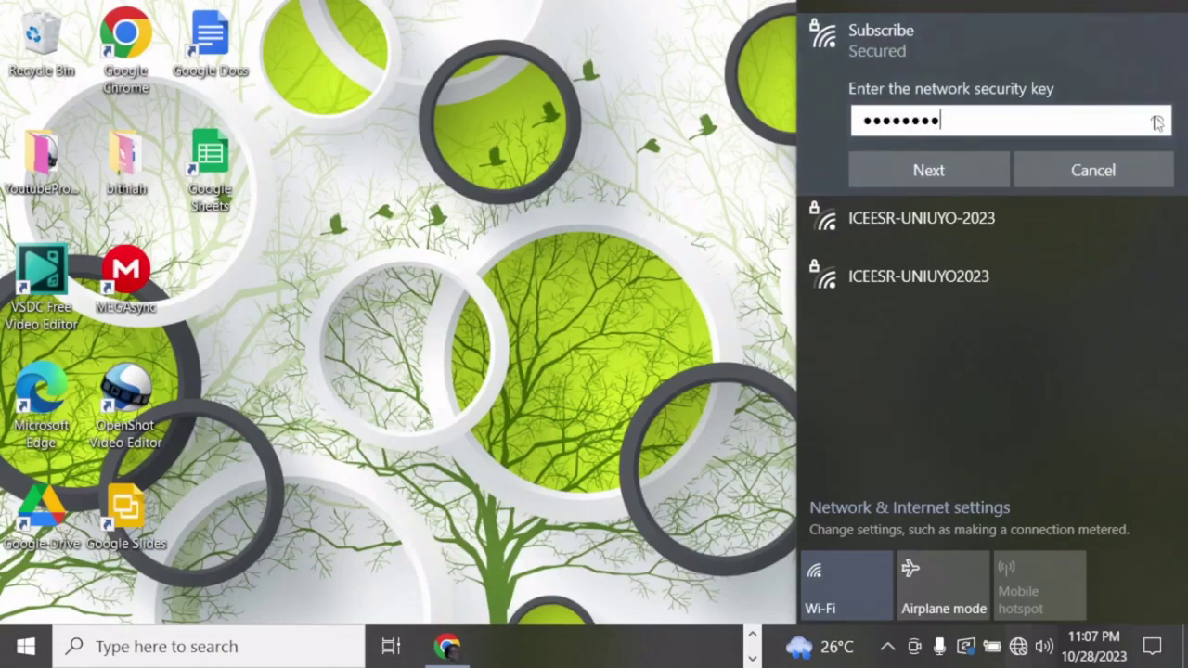
left_click(1156, 121)
left_click(933, 170)
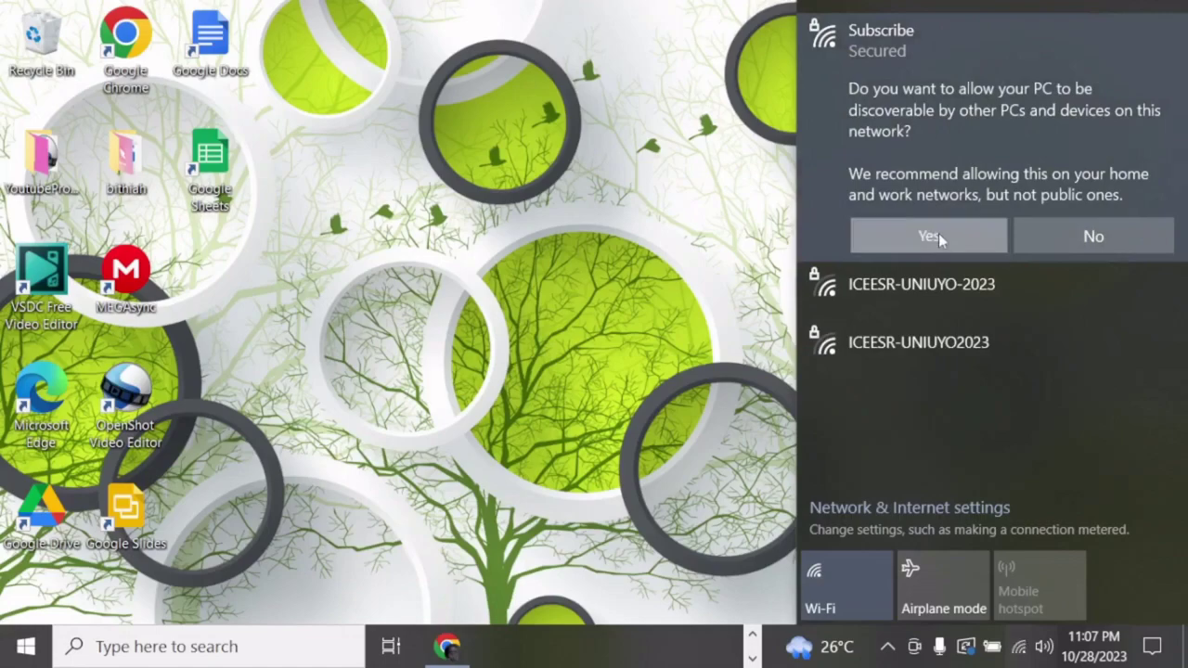
left_click(933, 237)
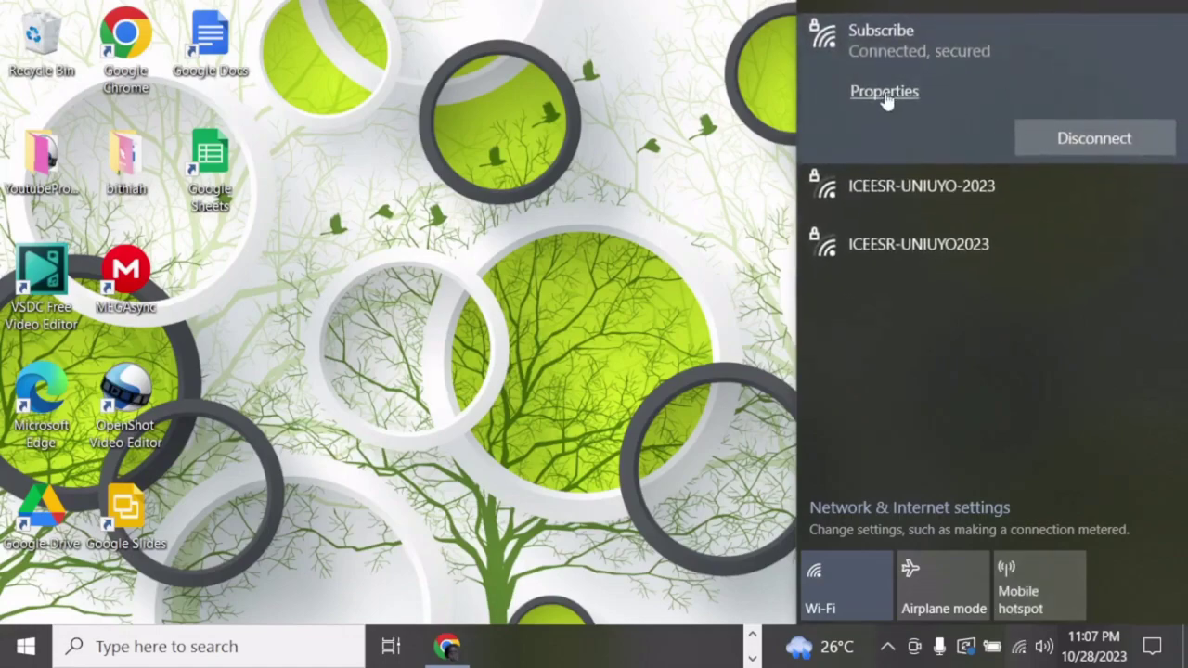
left_click(666, 244)
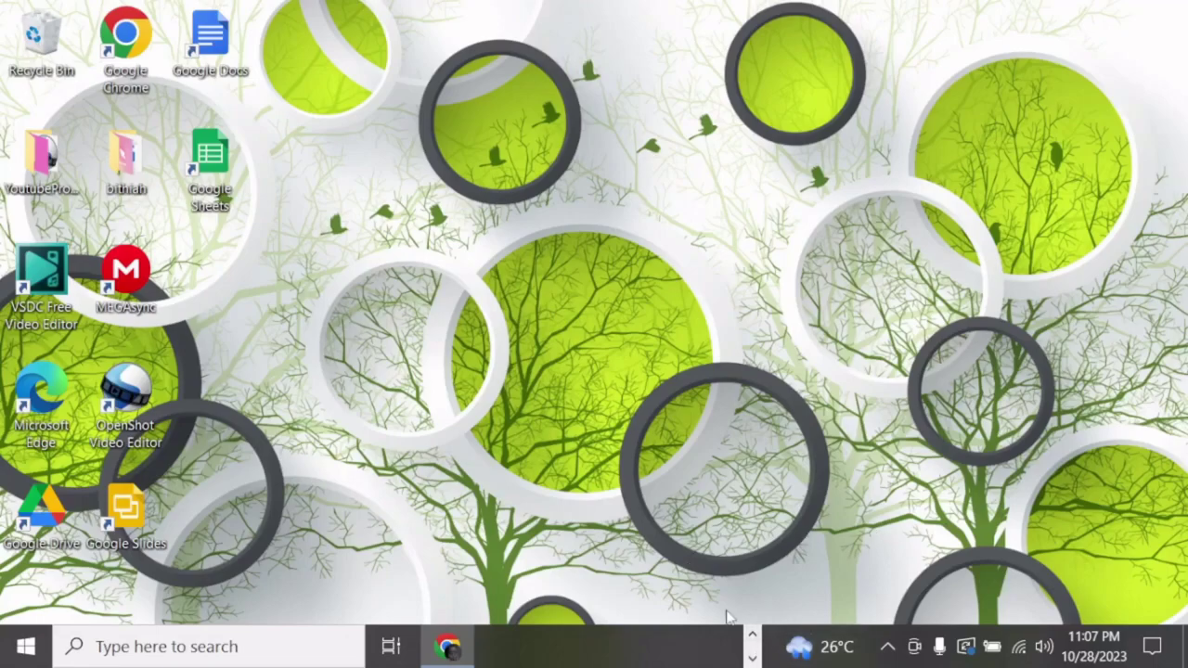
Step: Switch OBS's Display Capture source to the 2D HD LG TV display
left_click(753, 638)
left_click(600, 647)
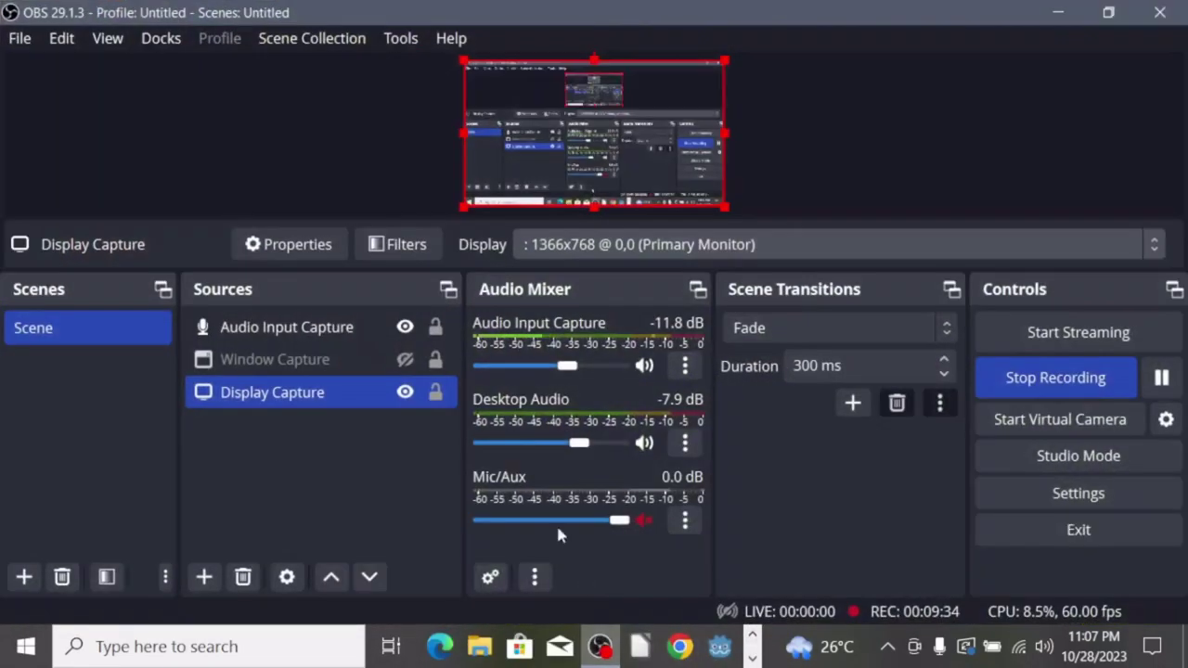
left_click(810, 244)
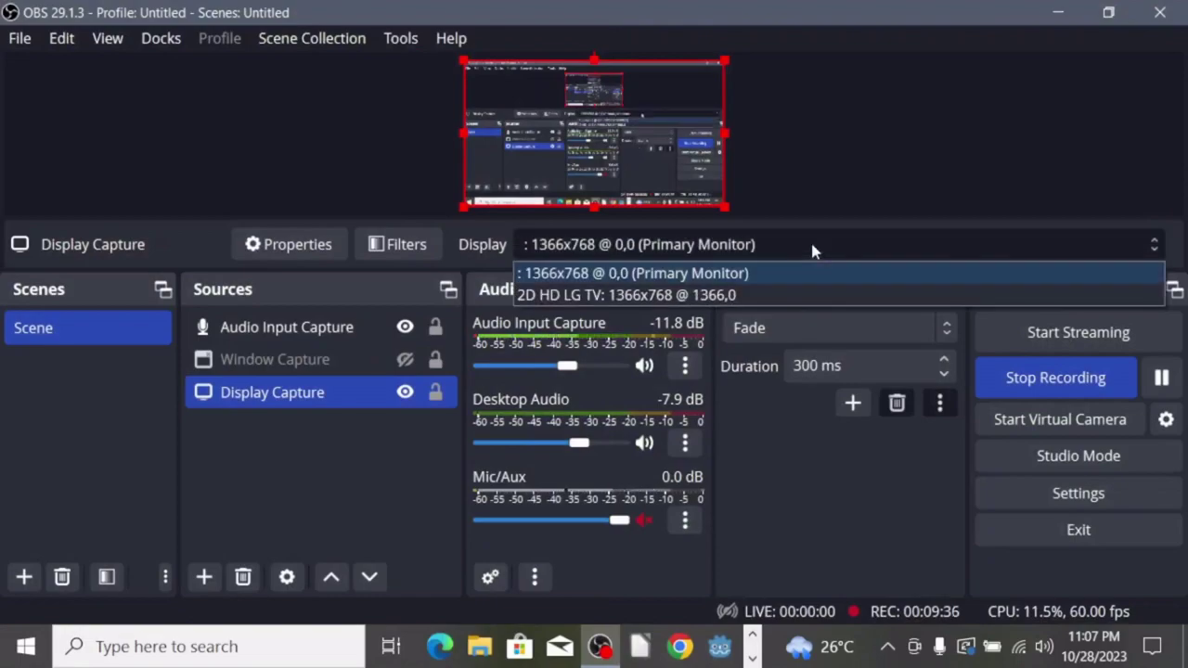
left_click(740, 295)
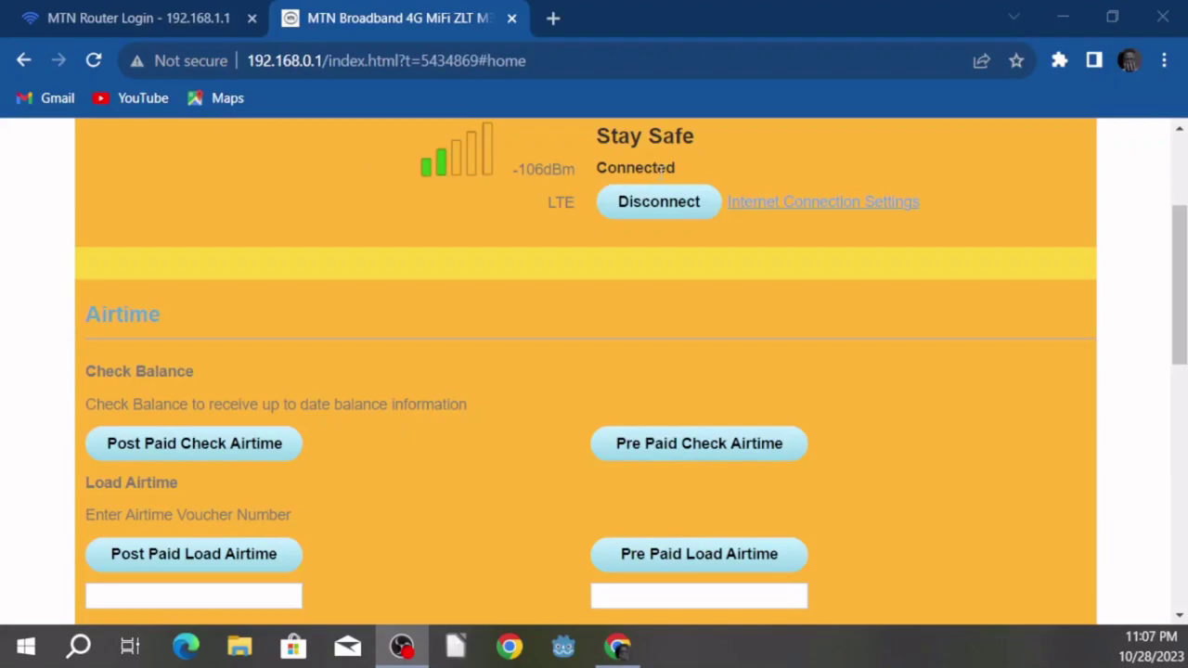
Step: Reload the MiFi dashboard and confirm My WiFi shows network Subscribe with WPA2-PSK(AES) security
scroll(687, 252, "up", 3)
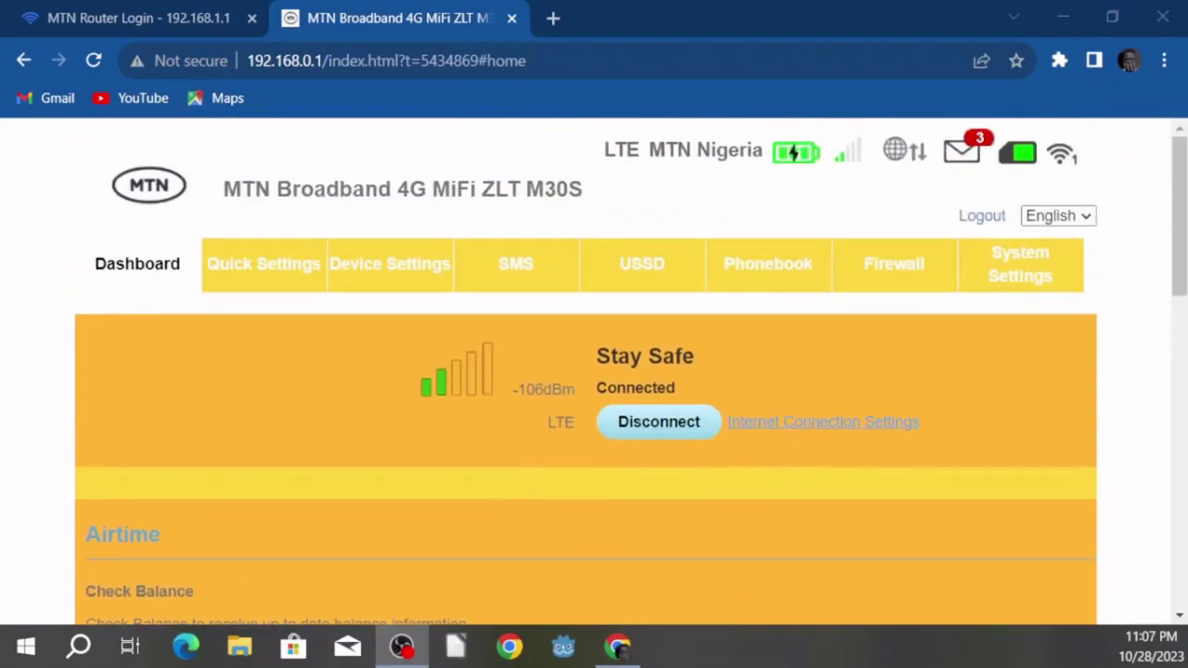
left_click(93, 60)
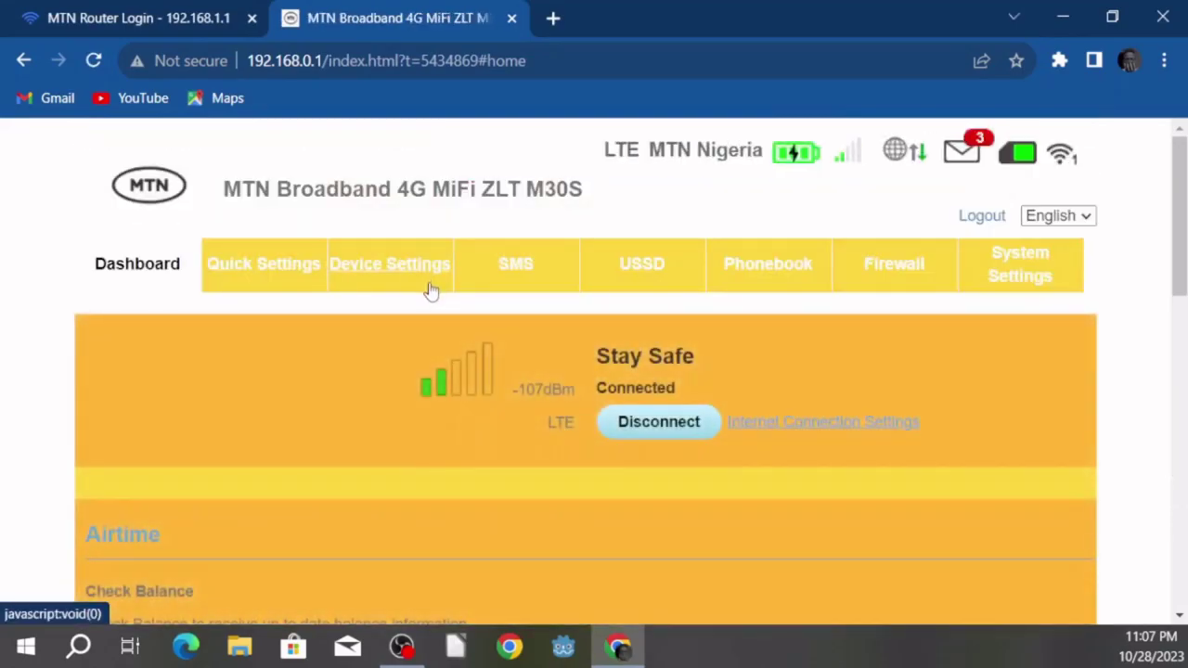
scroll(879, 336, "down", 6)
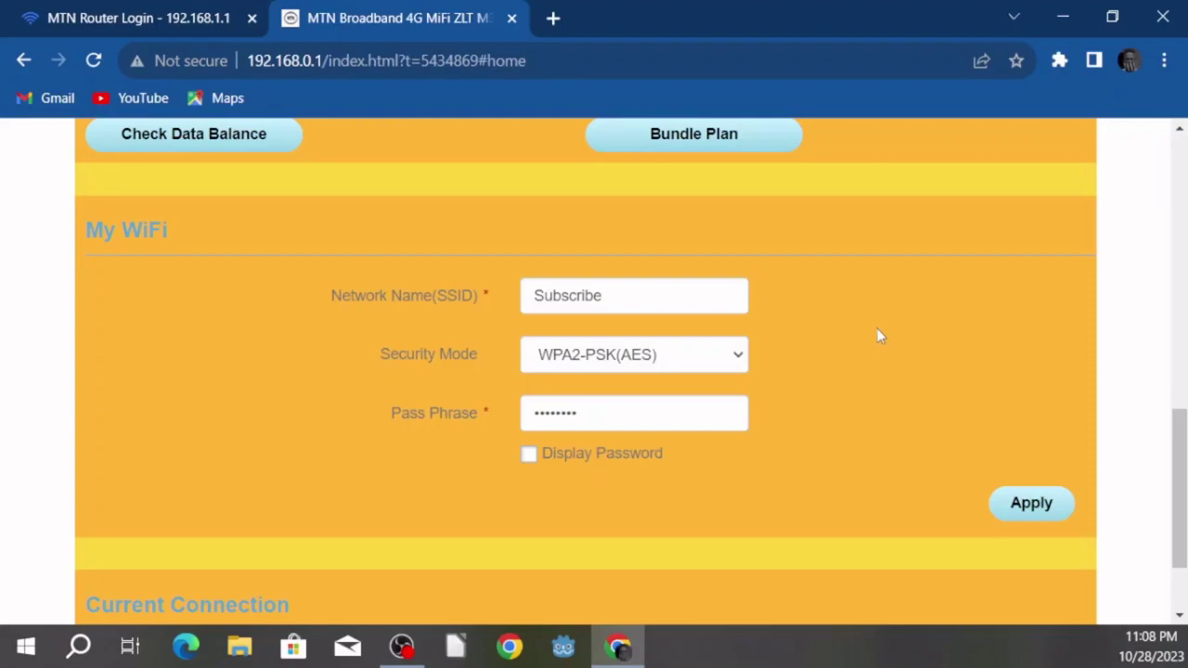